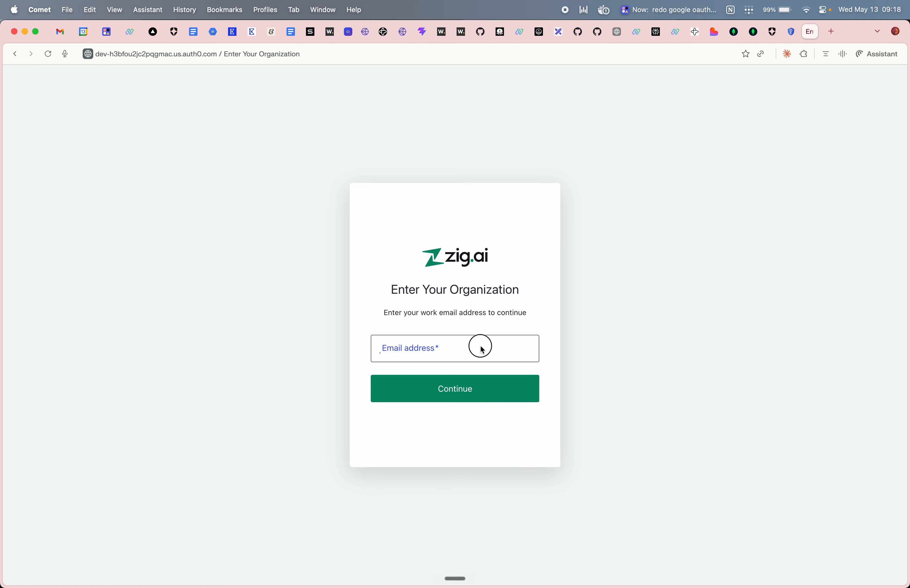
- Sign in with the suggested work email, choosing the zig.ai organization and its Google account
click(481, 345)
click(464, 377)
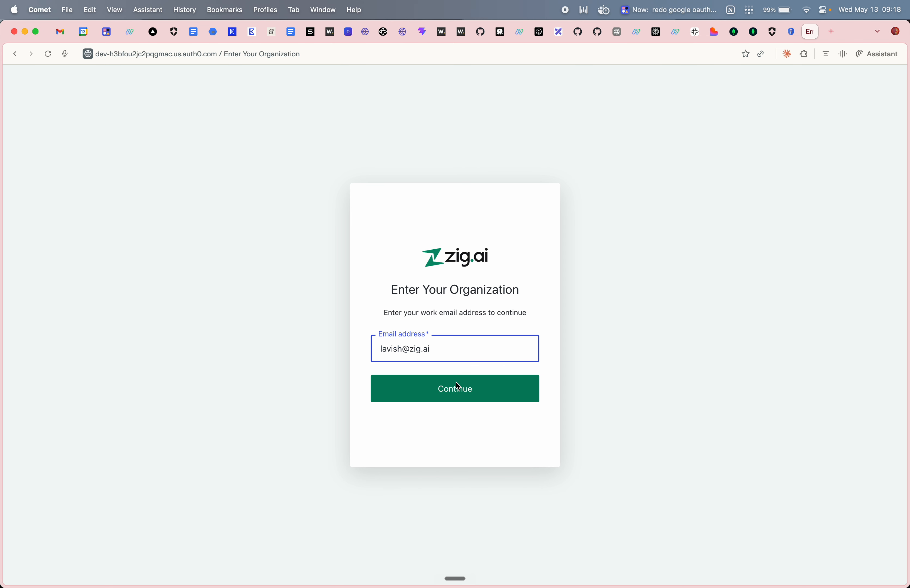
click(456, 390)
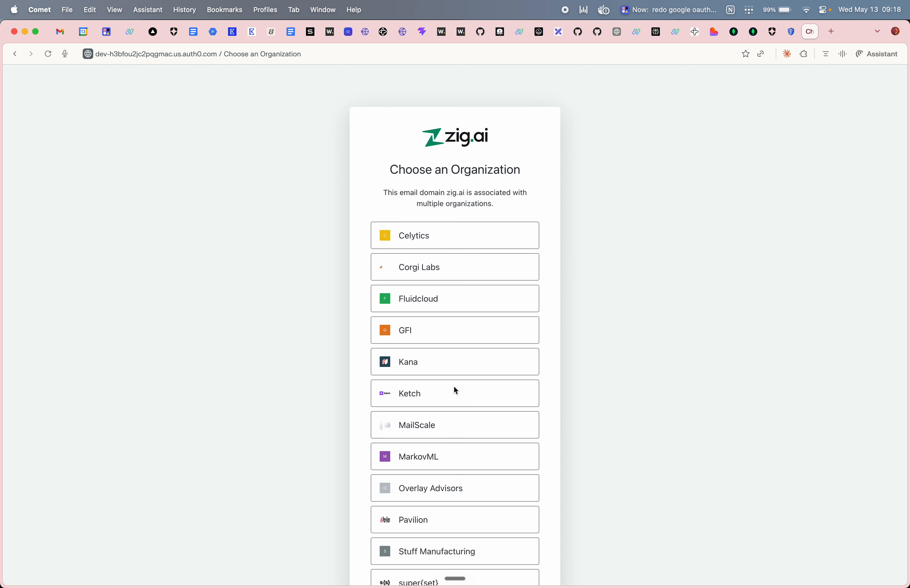
scroll(454, 389, down, 6)
click(443, 512)
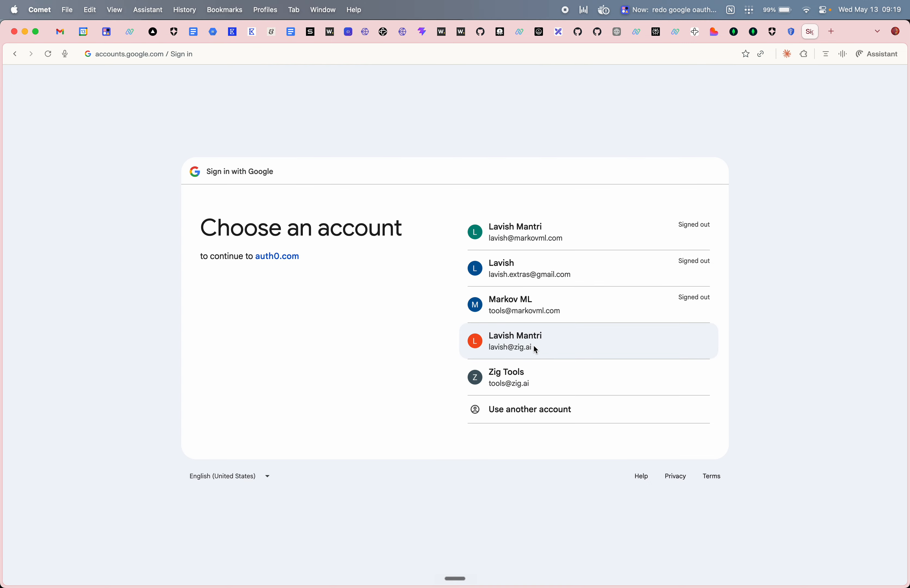
click(534, 347)
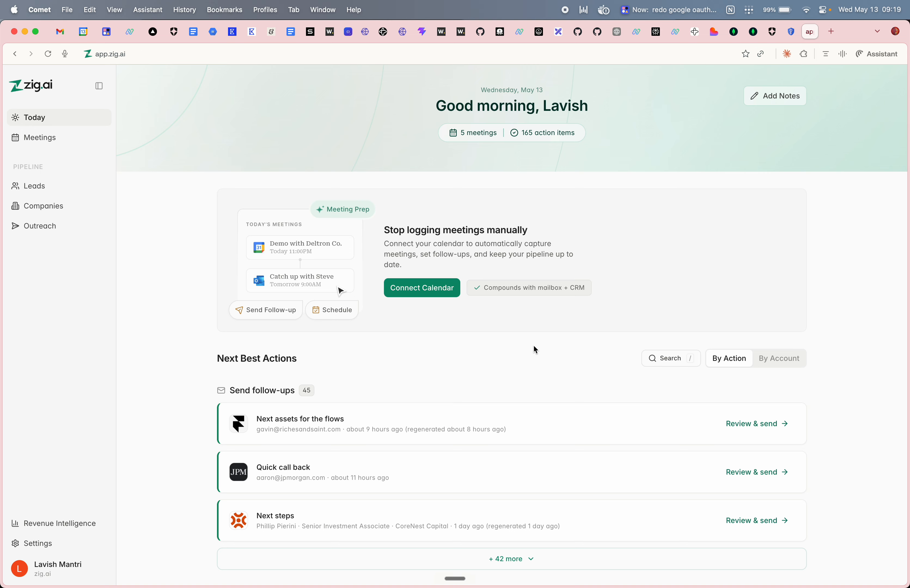
- Start a Google Calendar connection and pick the zig.ai Google account for it
click(416, 287)
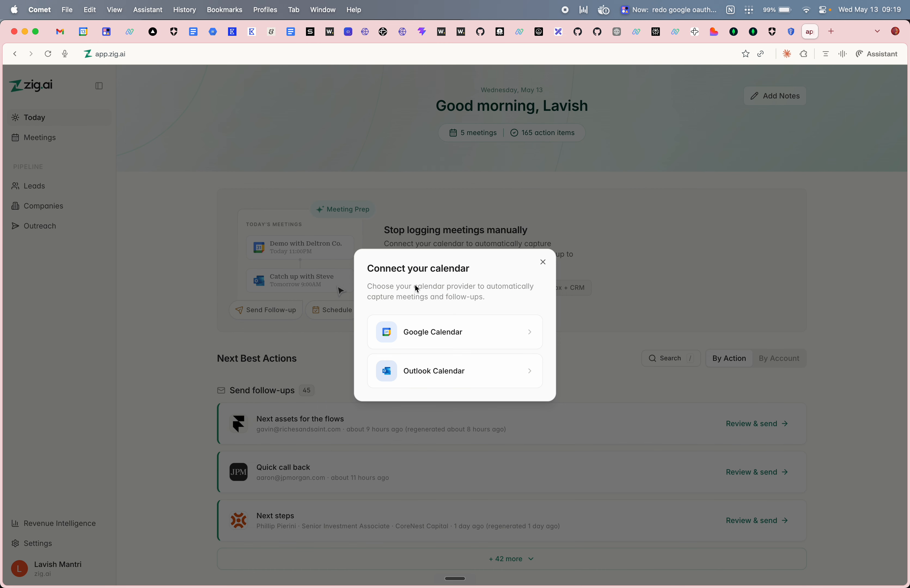
click(438, 332)
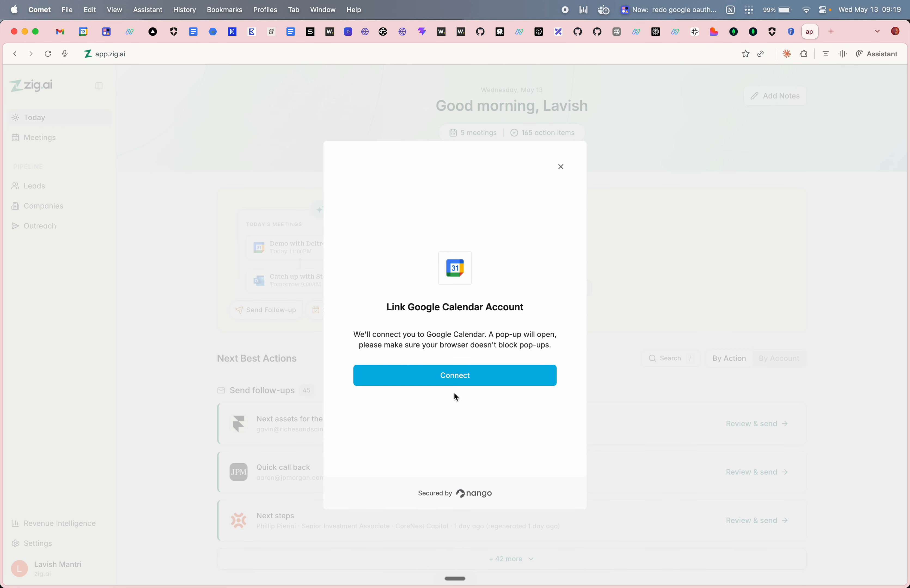
click(454, 380)
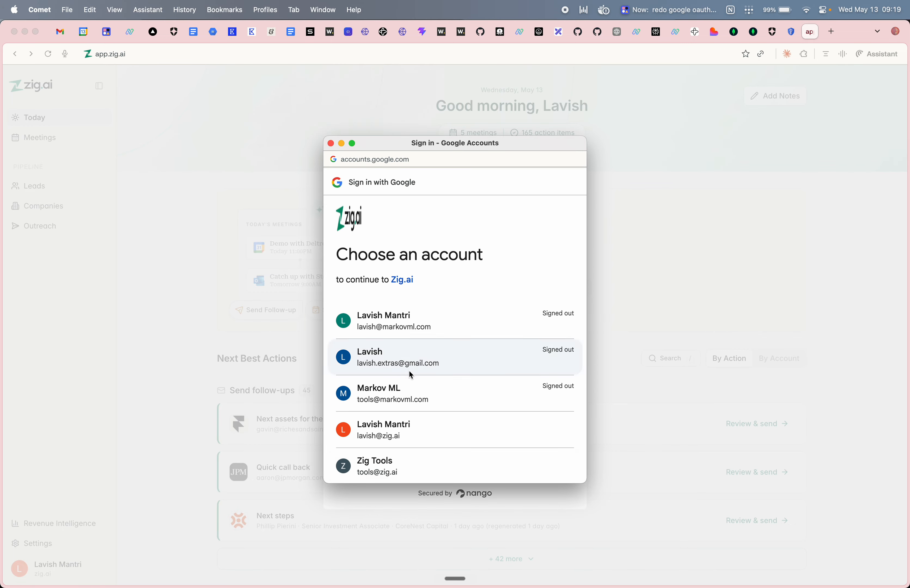
scroll(408, 371, down, 2)
click(397, 380)
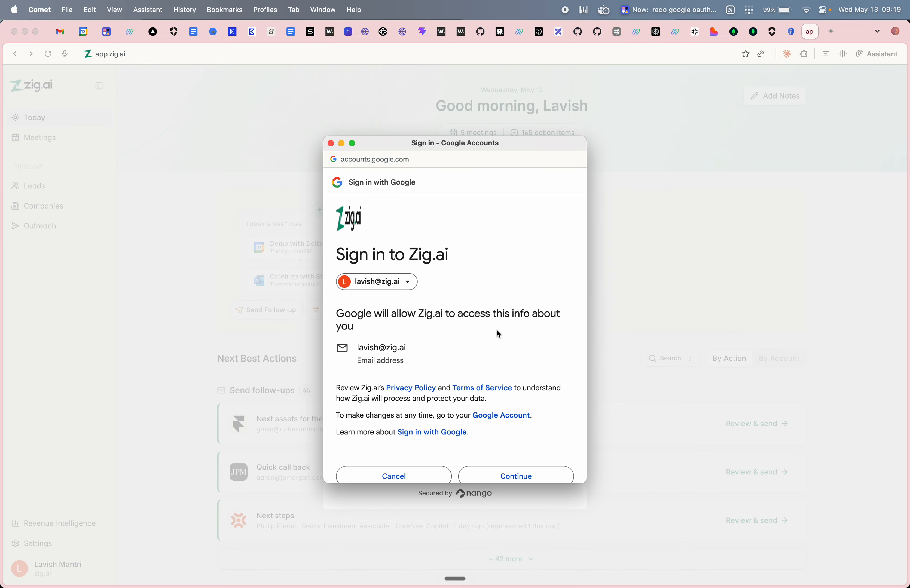
click(513, 474)
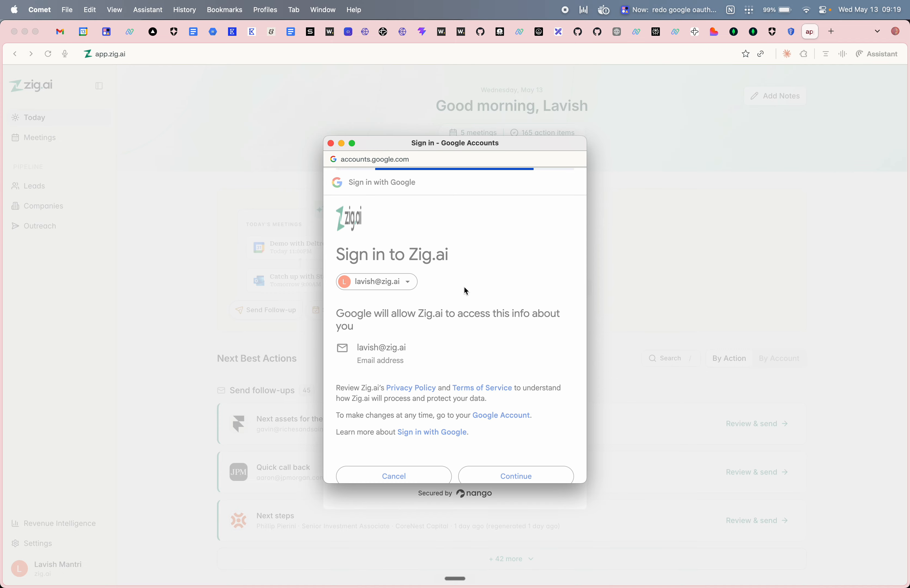
- Review and allow the calendar permissions, then page to the Crustdata <> Zig | Update meeting
scroll(479, 356, down, 3)
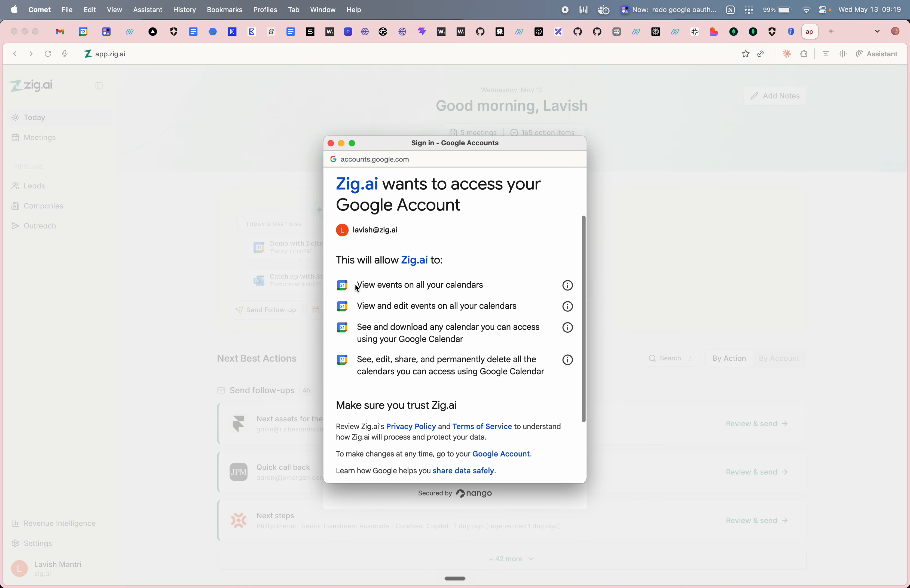
drag(355, 285, 483, 283)
drag(357, 307, 567, 304)
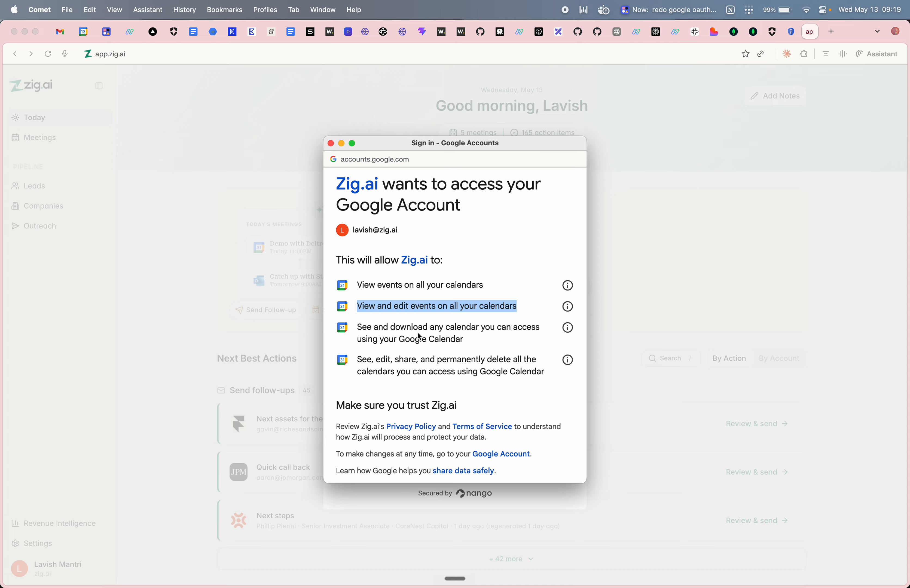
drag(358, 324, 467, 339)
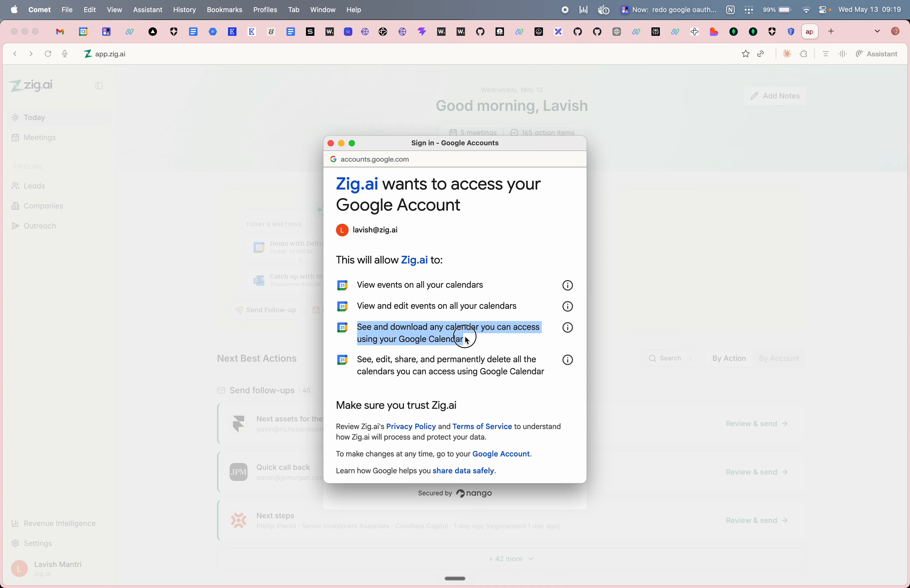
drag(376, 360, 550, 378)
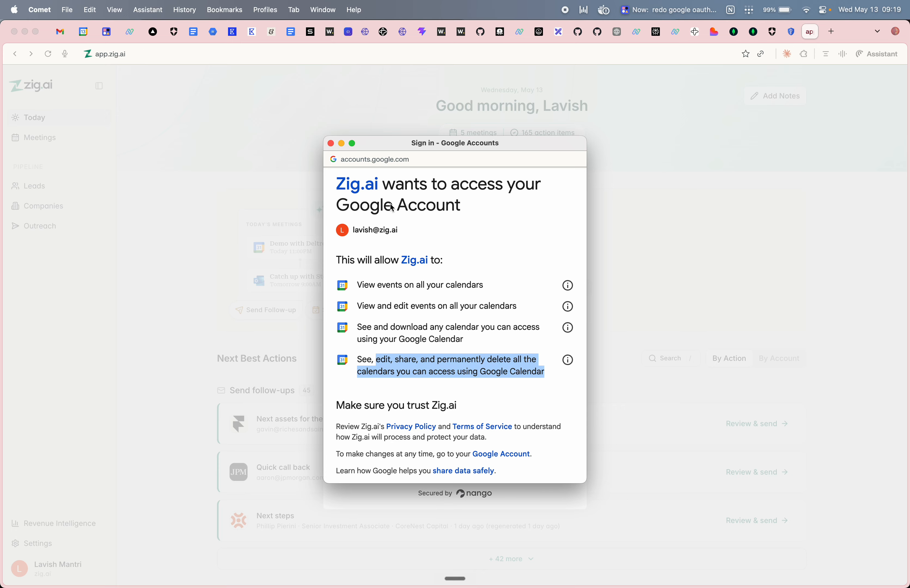
scroll(466, 382, down, 4)
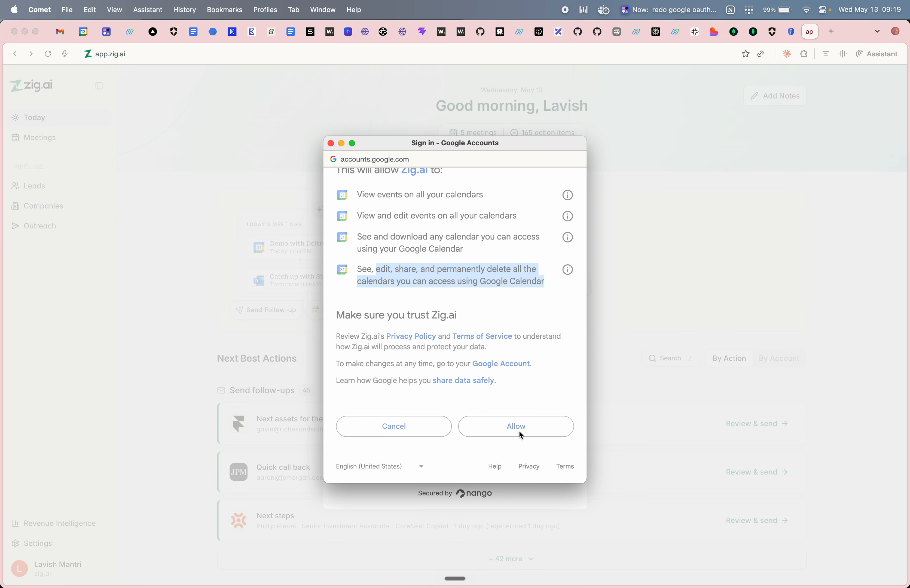
click(519, 432)
click(483, 378)
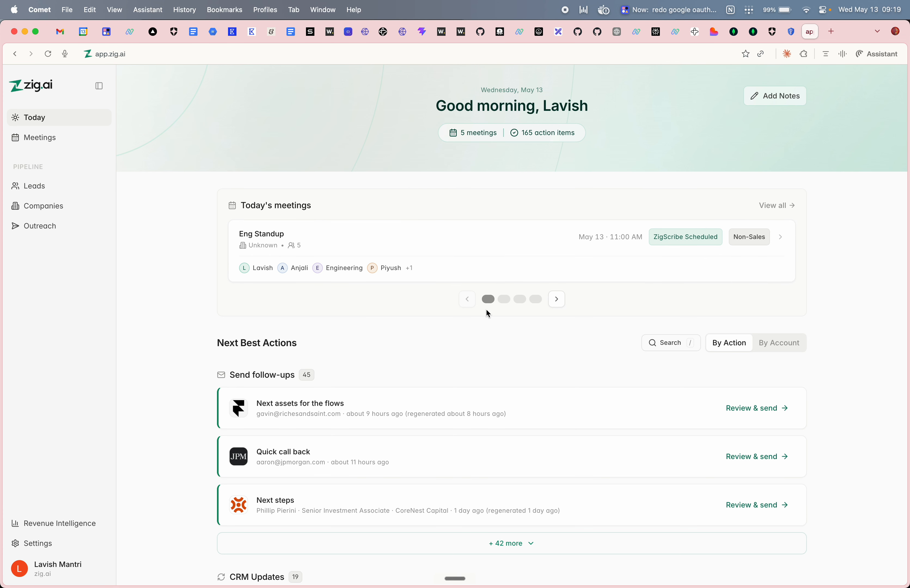
click(557, 301)
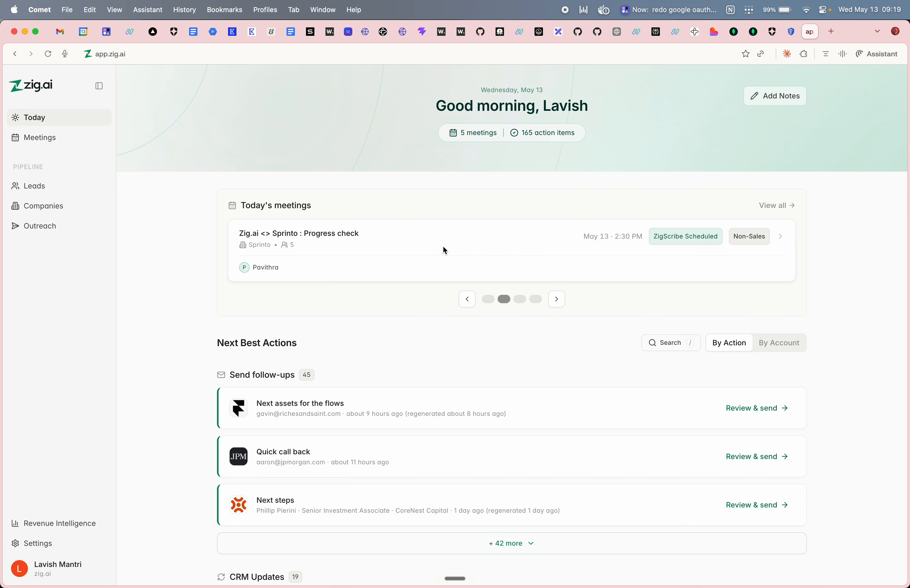
click(557, 300)
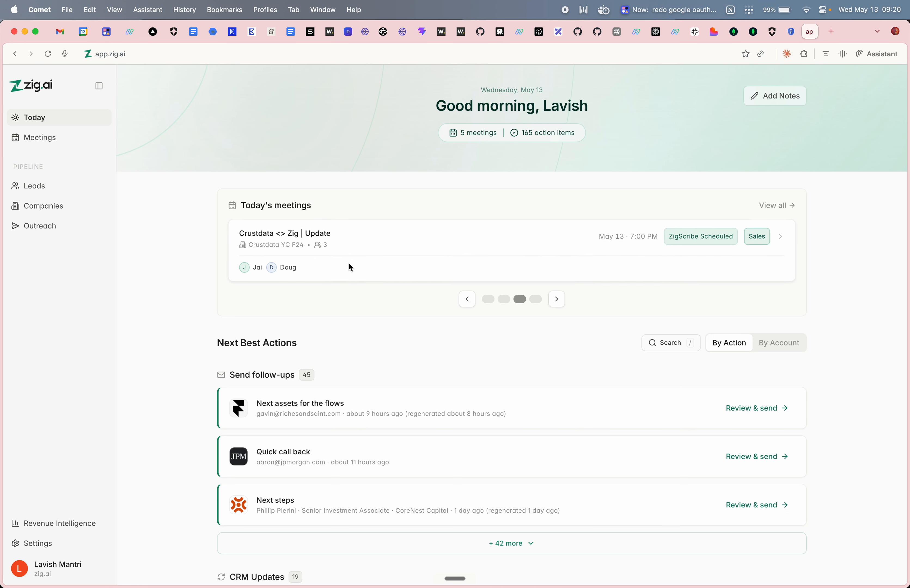
click(85, 33)
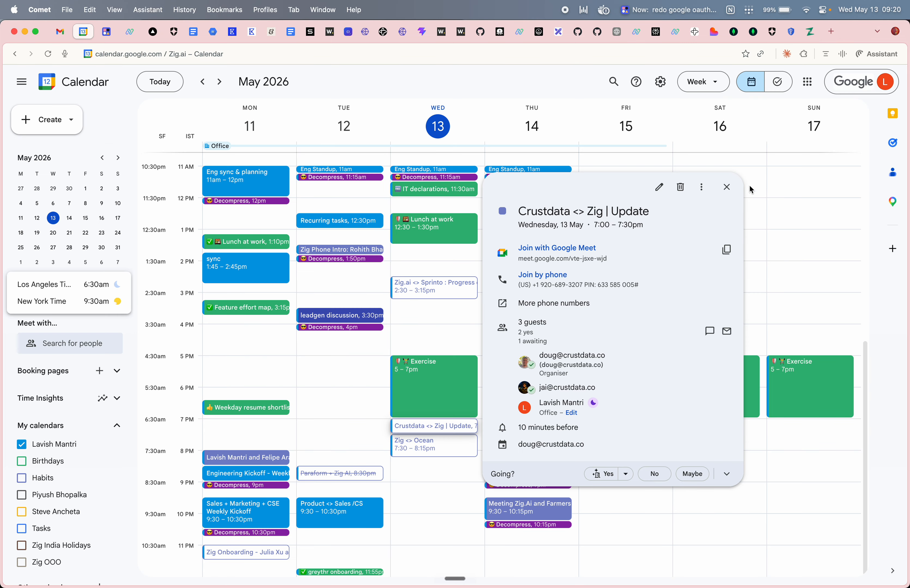
click(726, 187)
click(437, 286)
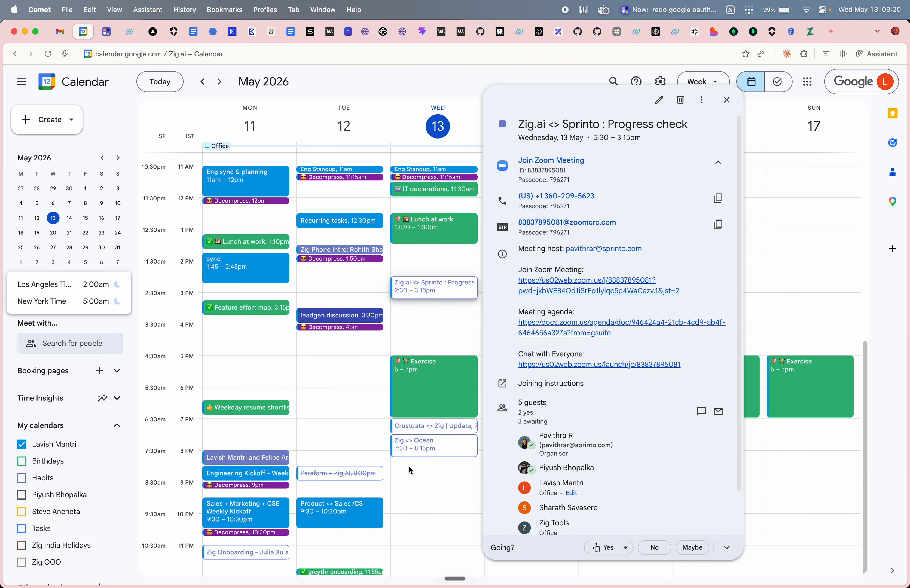
click(418, 427)
click(416, 440)
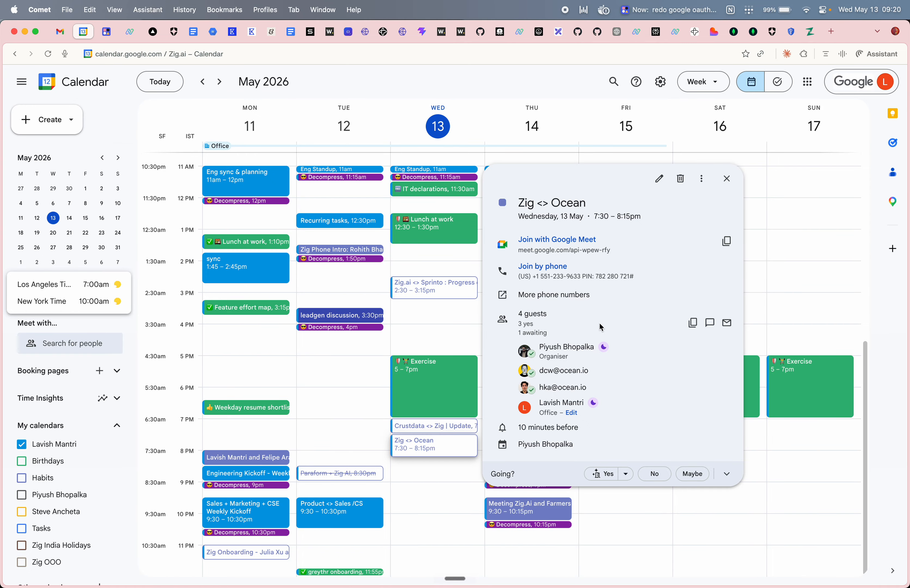
click(809, 32)
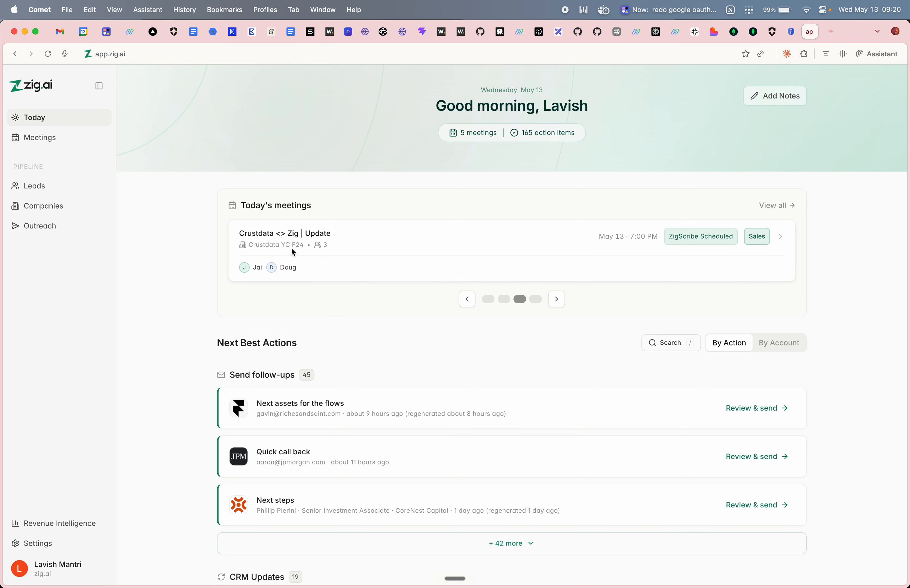
- Page back to Eng Standup, then forward to the Sprinto progress check meeting
click(469, 301)
click(471, 301)
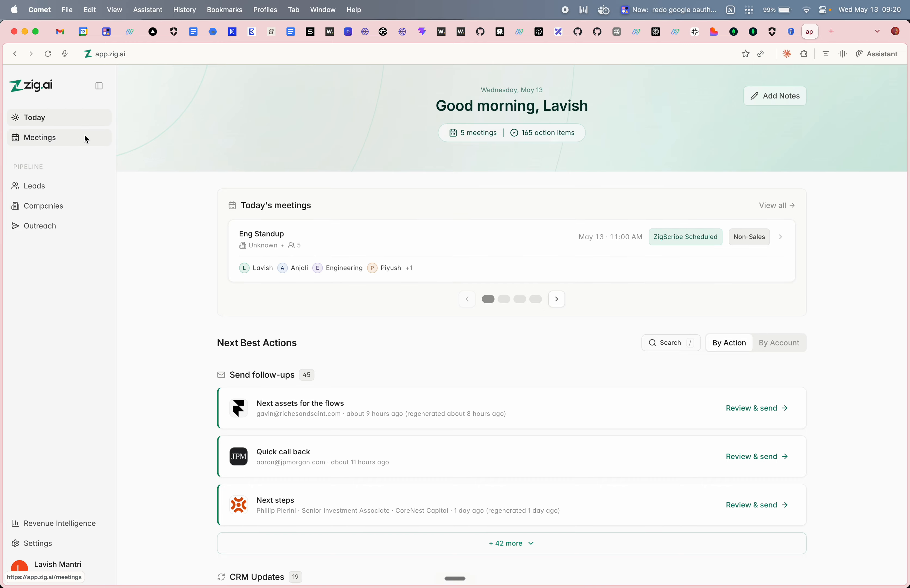
click(558, 302)
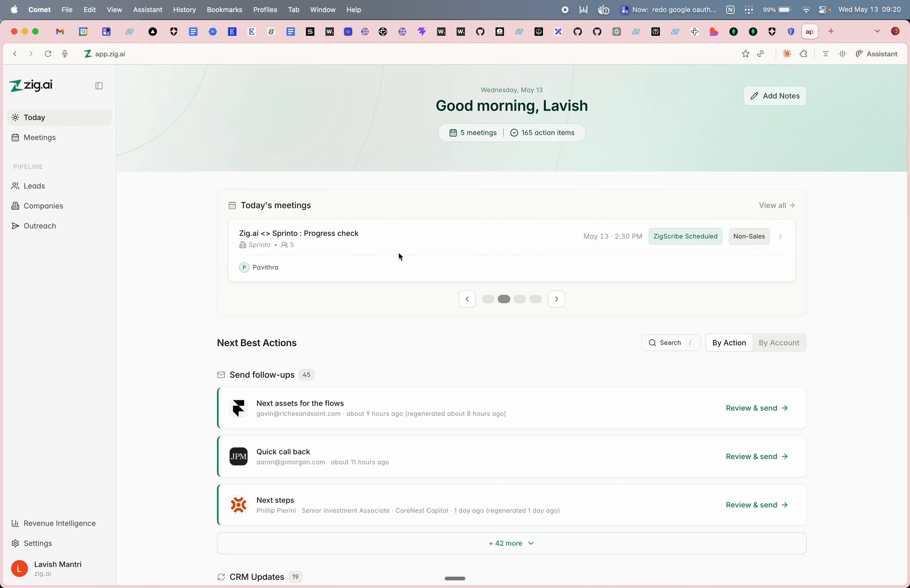
- View the Sprinto meeting's details, close them, and go to the Meetings page
click(394, 247)
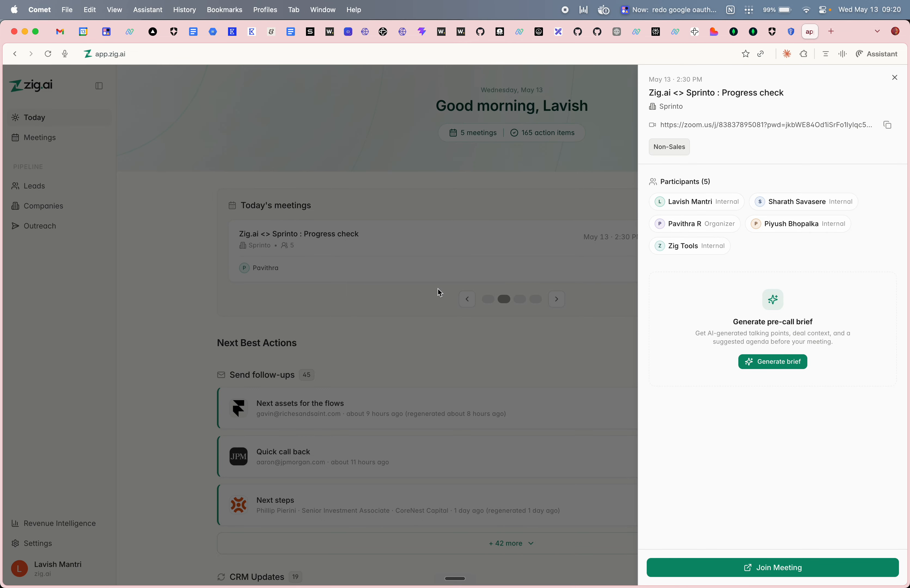
click(895, 77)
click(47, 139)
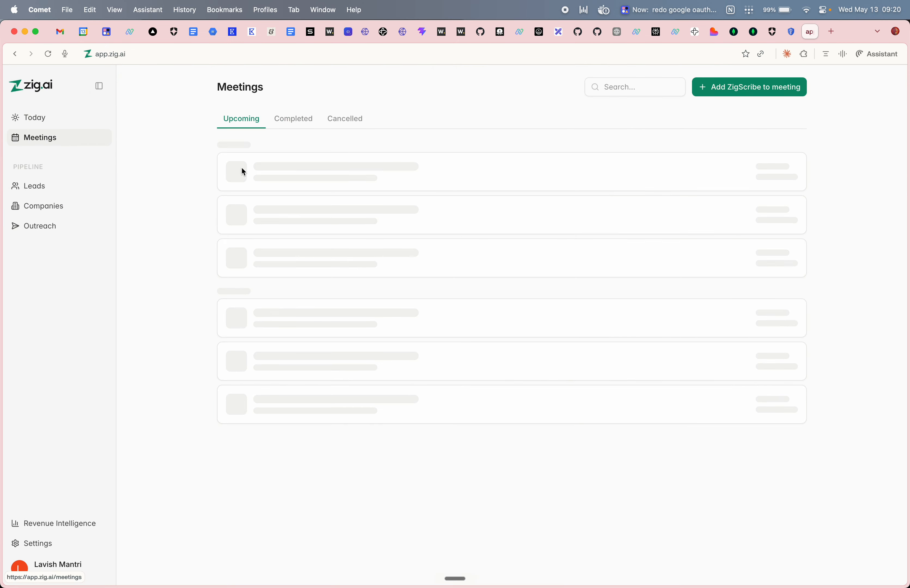
- Show completed meetings and review the Zig Emails Check in meeting
click(293, 127)
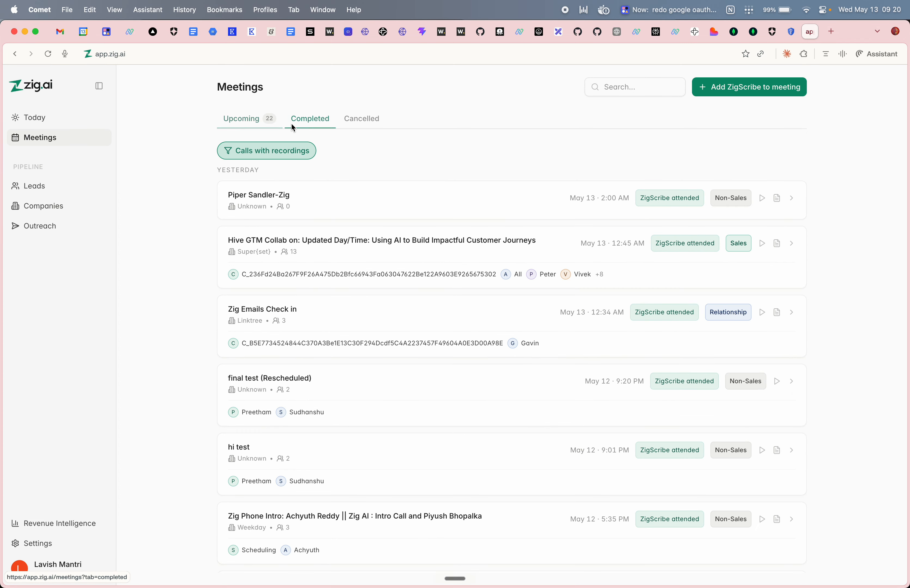
click(370, 313)
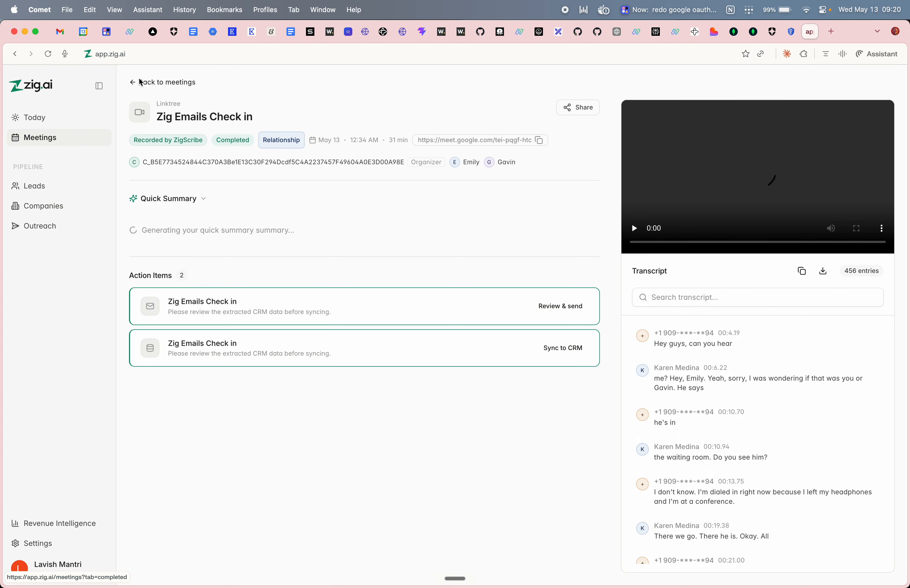
click(140, 84)
- Review the Zig Phone Intro meeting's details, then go to the workspace Settings
scroll(331, 342, down, 5)
scroll(367, 400, down, 2)
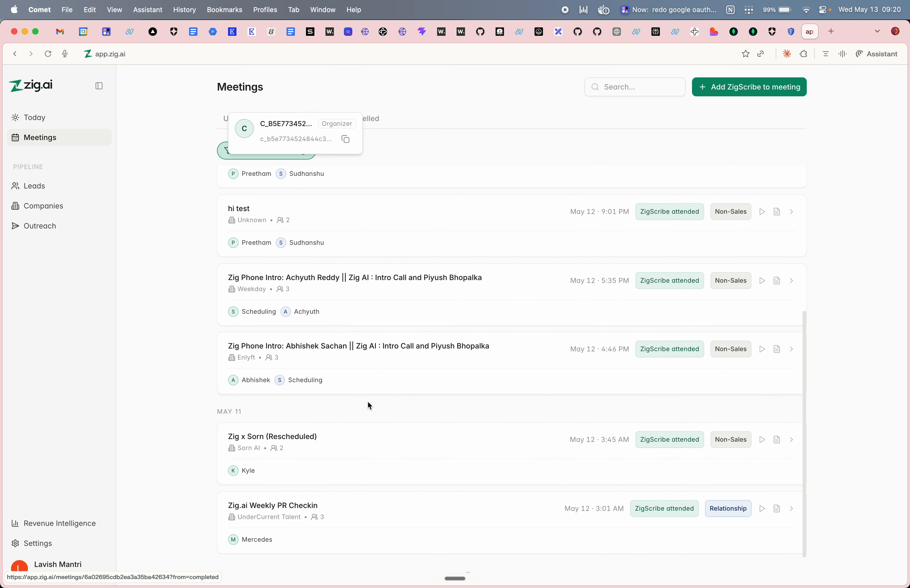
click(409, 290)
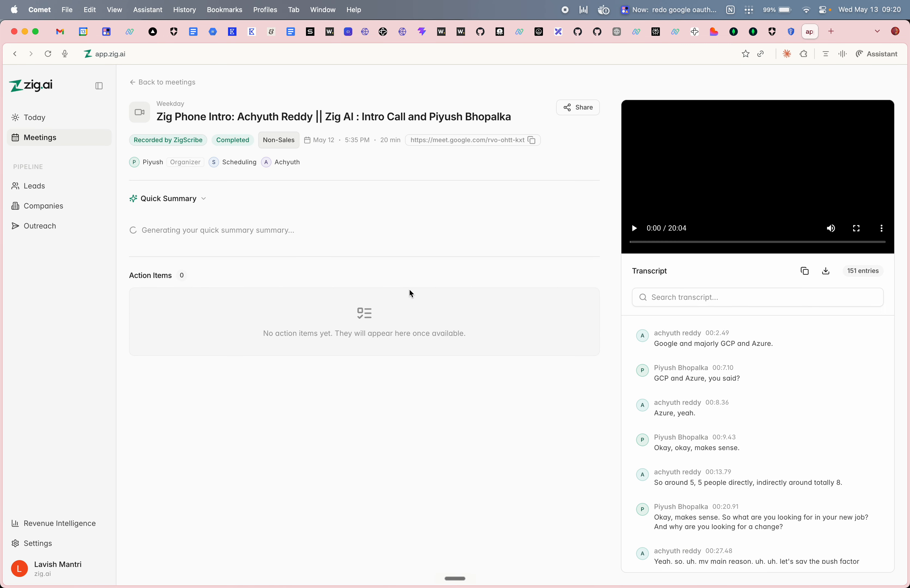
scroll(638, 336, down, 5)
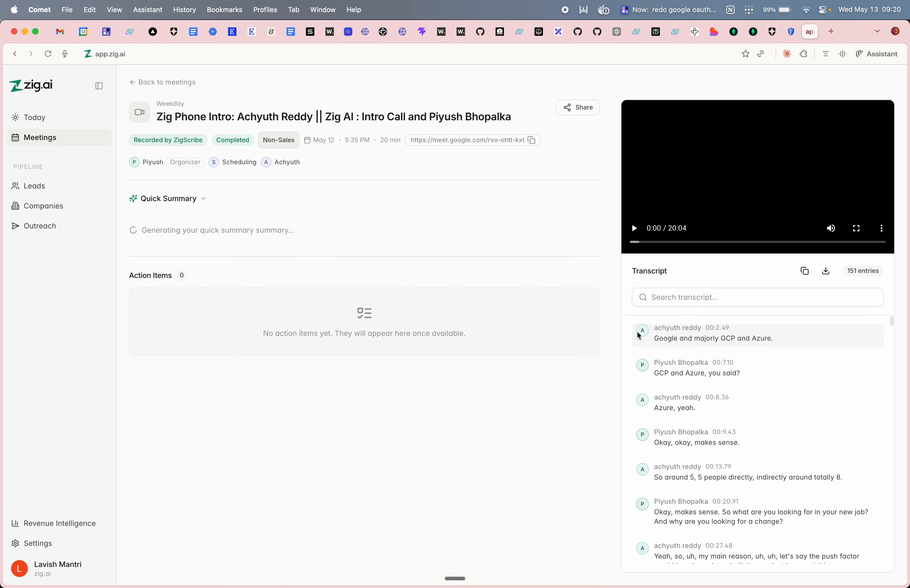
scroll(639, 335, up, 5)
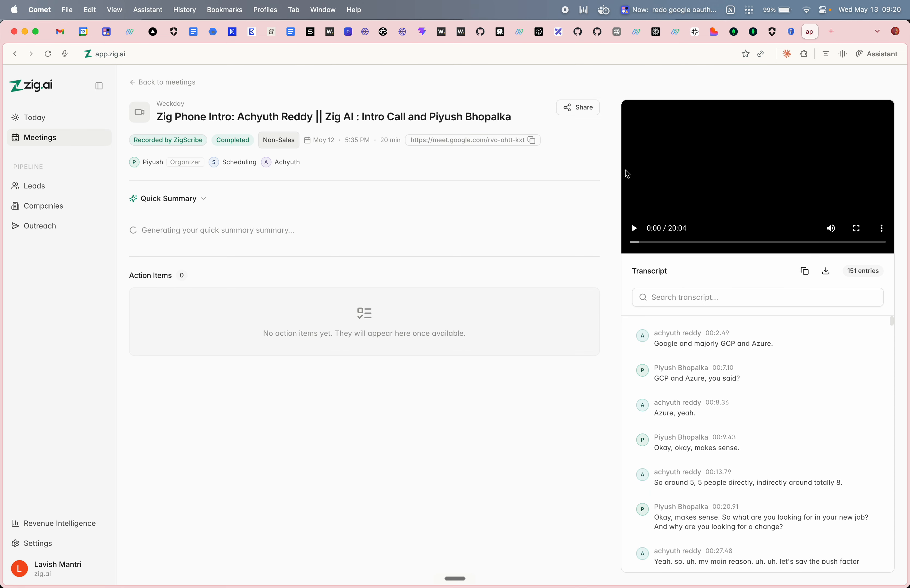
click(143, 82)
click(52, 542)
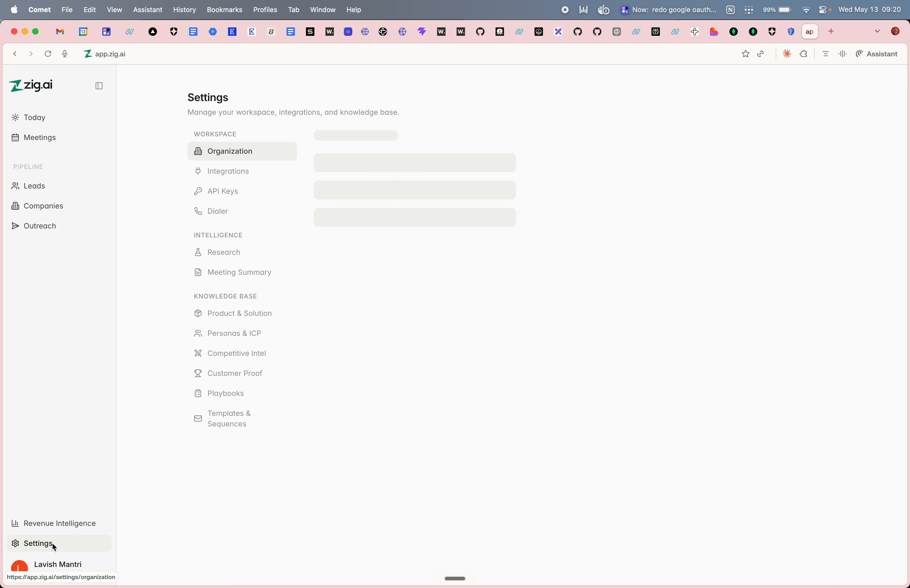
- Open Settings > Integrations, expand the Emails group and start connecting Gmail
click(39, 120)
scroll(232, 252, down, 5)
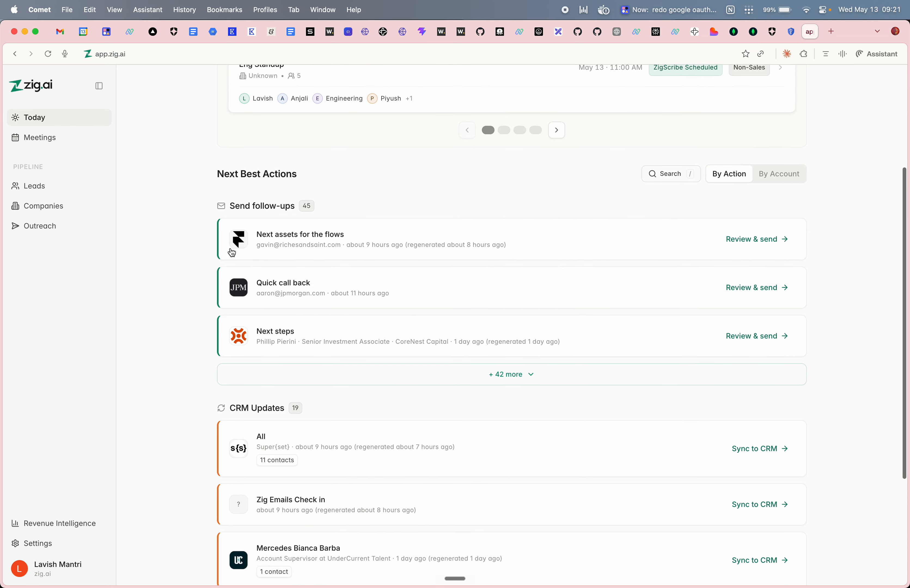
click(51, 541)
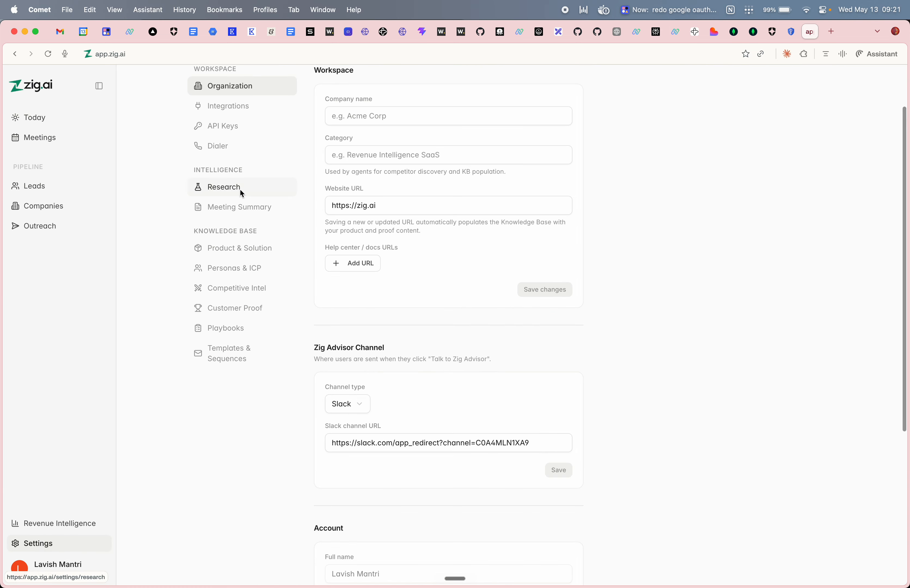
click(240, 111)
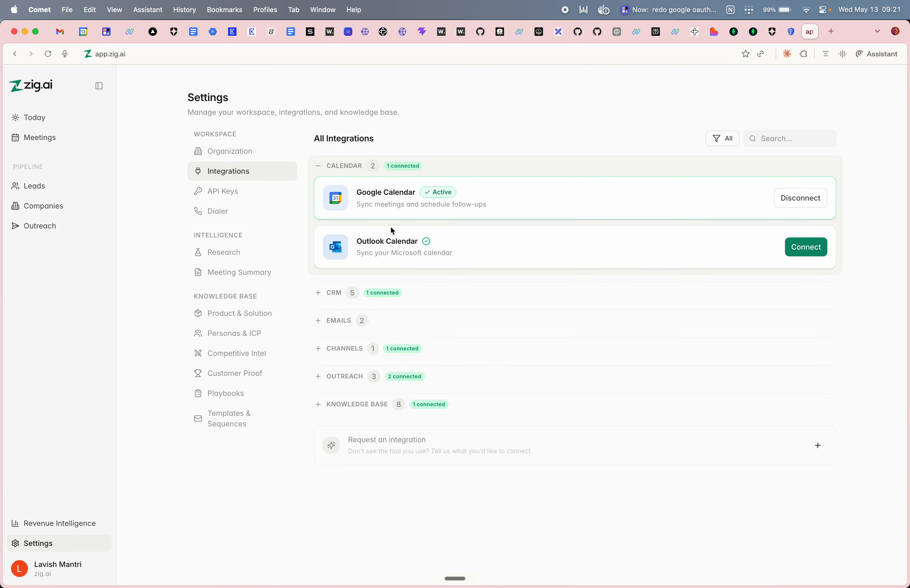
click(473, 325)
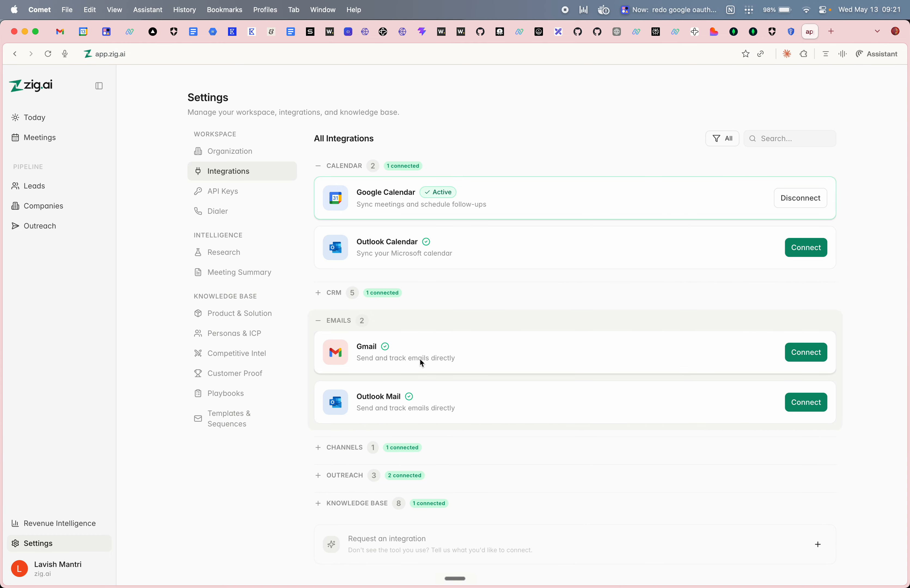
click(814, 360)
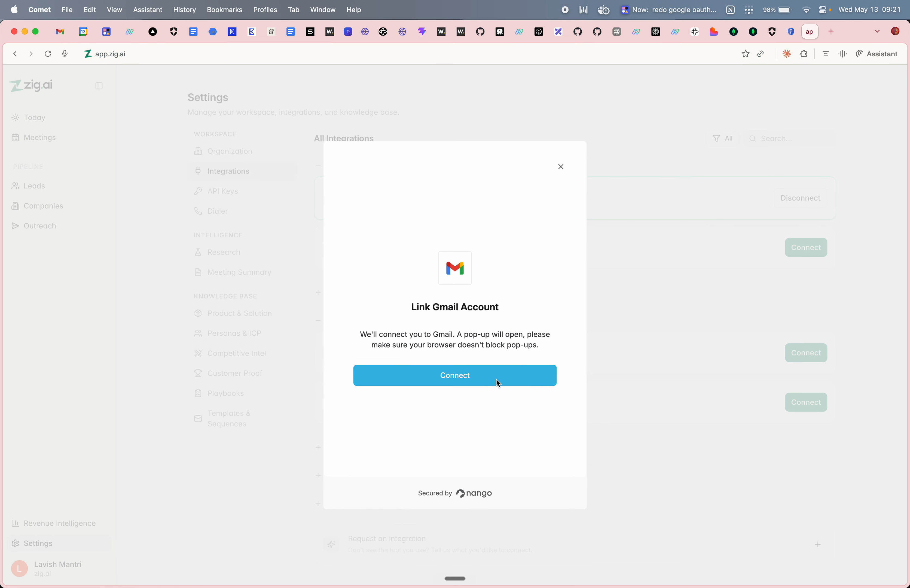
- Authorise Gmail with the Google account, allowing draft, read, compose and send access
click(497, 380)
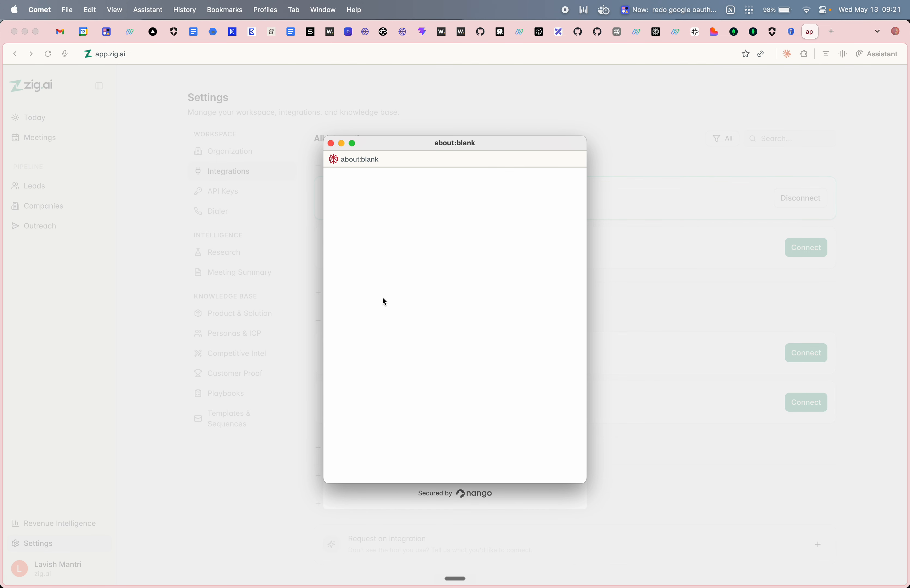
click(421, 388)
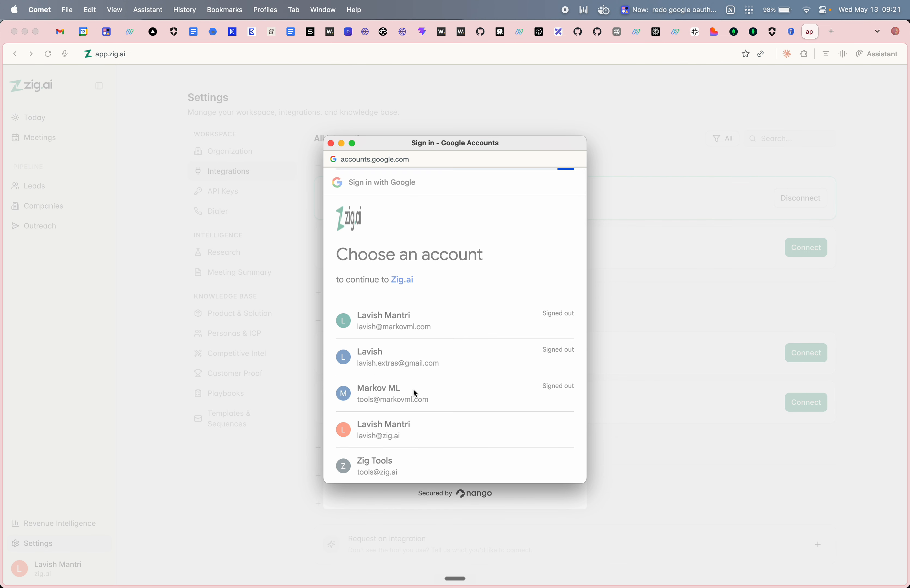
drag(362, 356, 484, 362)
drag(359, 377, 561, 386)
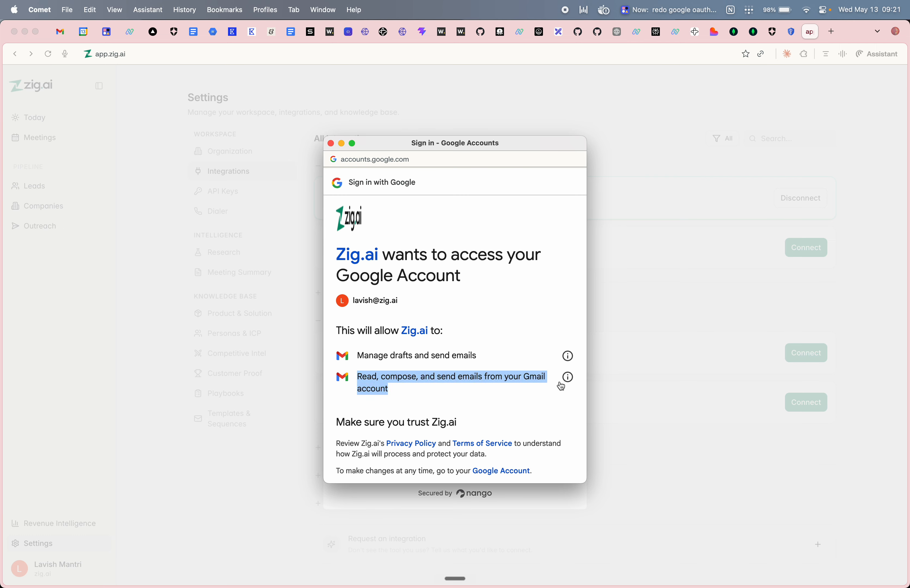
scroll(543, 409, down, 5)
click(526, 429)
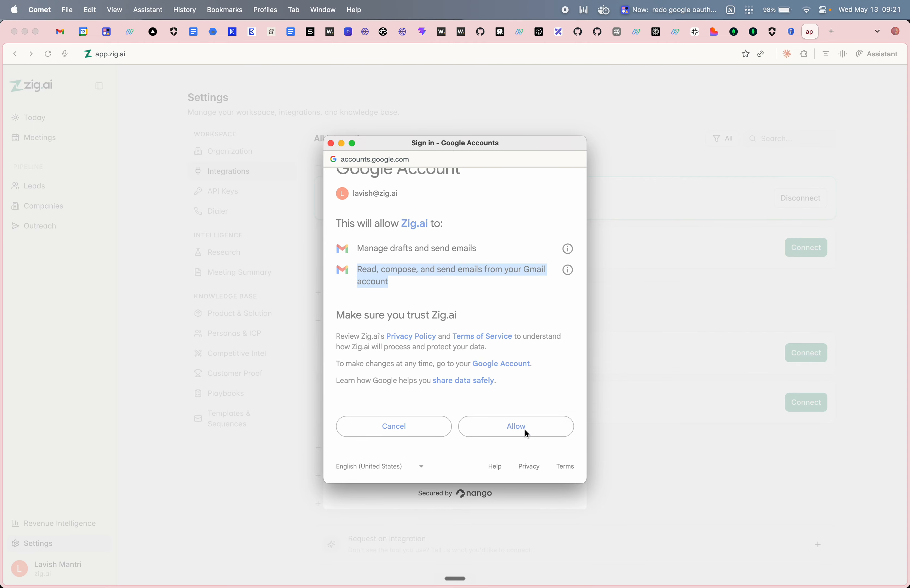
click(485, 374)
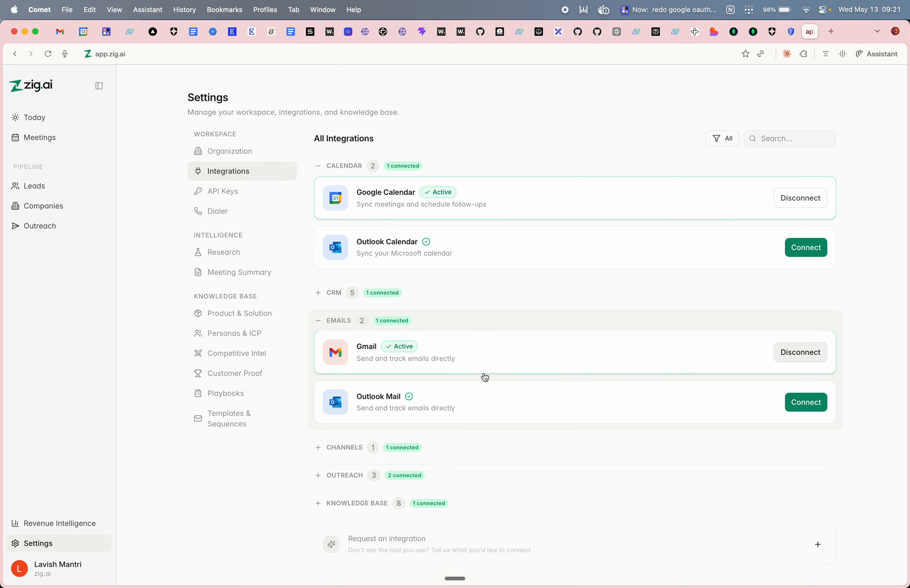
- Open the Testign empty lead list from Leads and return to the Lead List overview
click(41, 189)
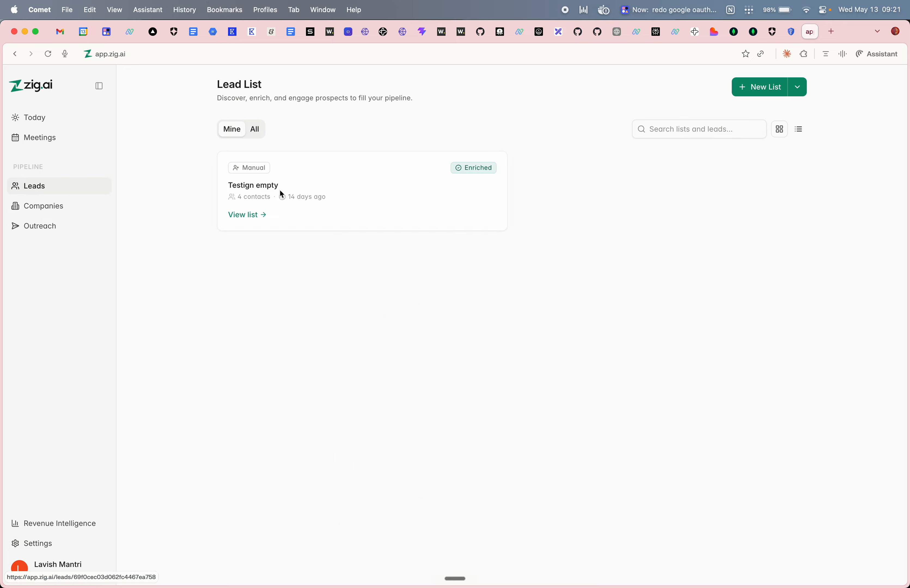
click(366, 196)
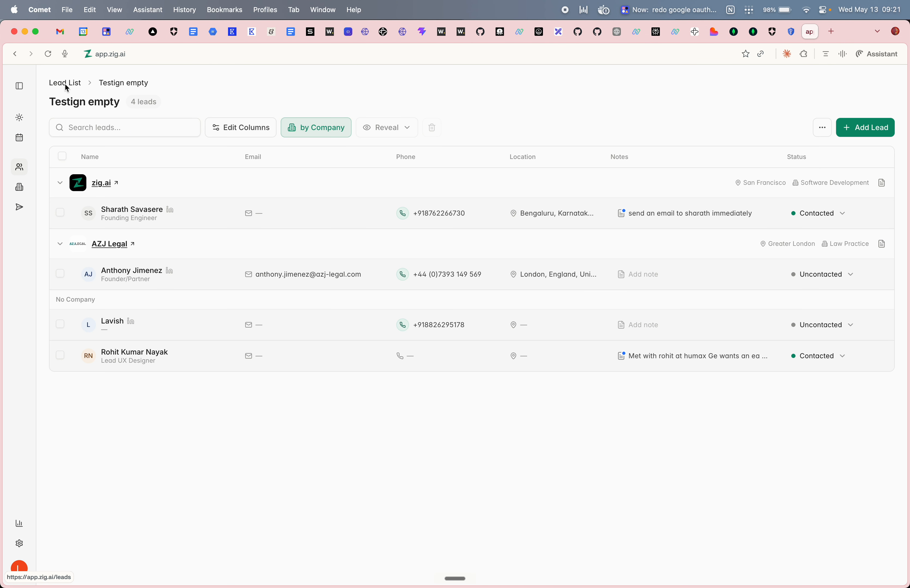
click(66, 84)
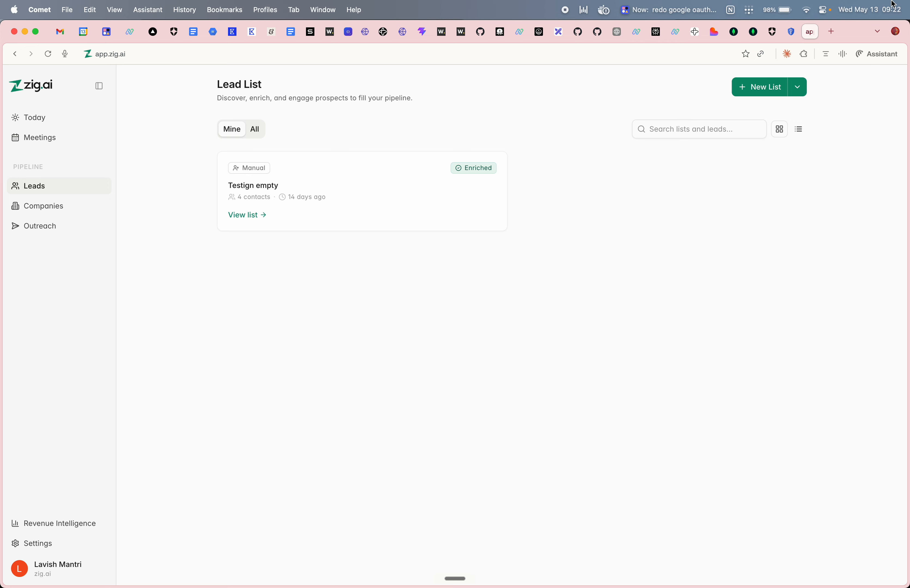
- Open the new leads list dialog and close it without creating a list
right_click(802, 82)
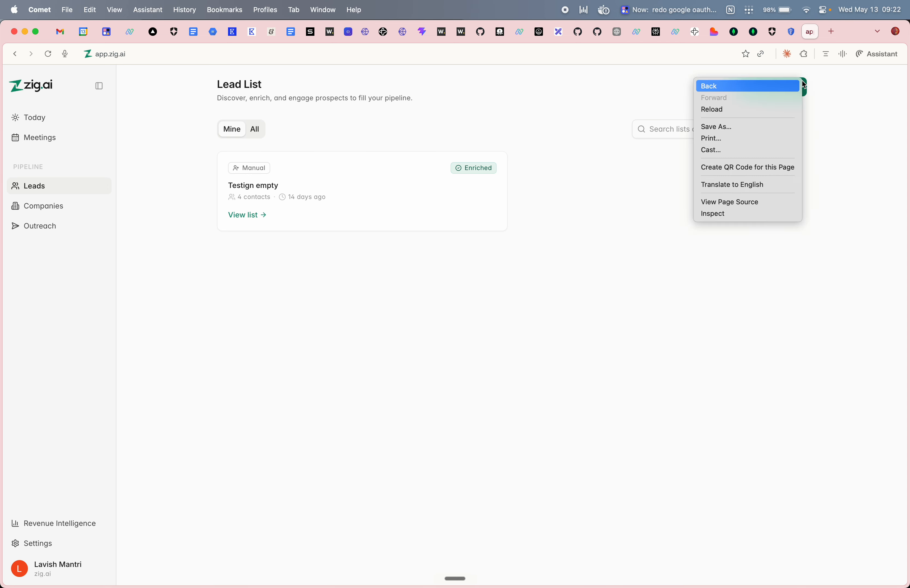
click(822, 130)
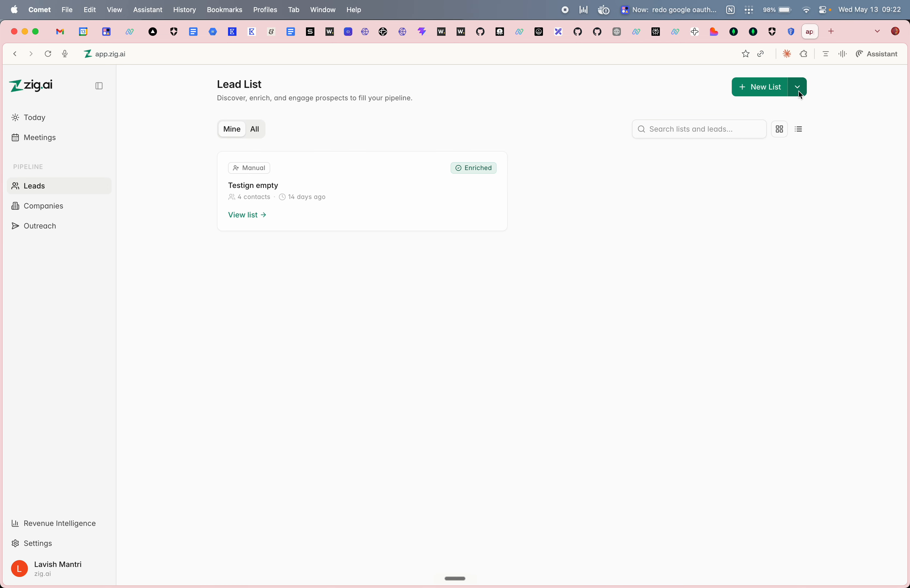
click(758, 91)
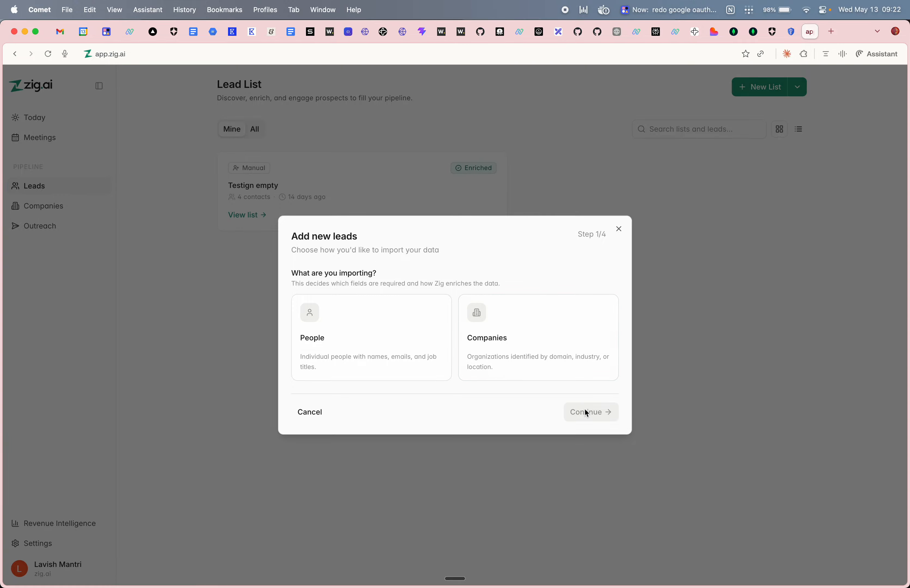
click(618, 230)
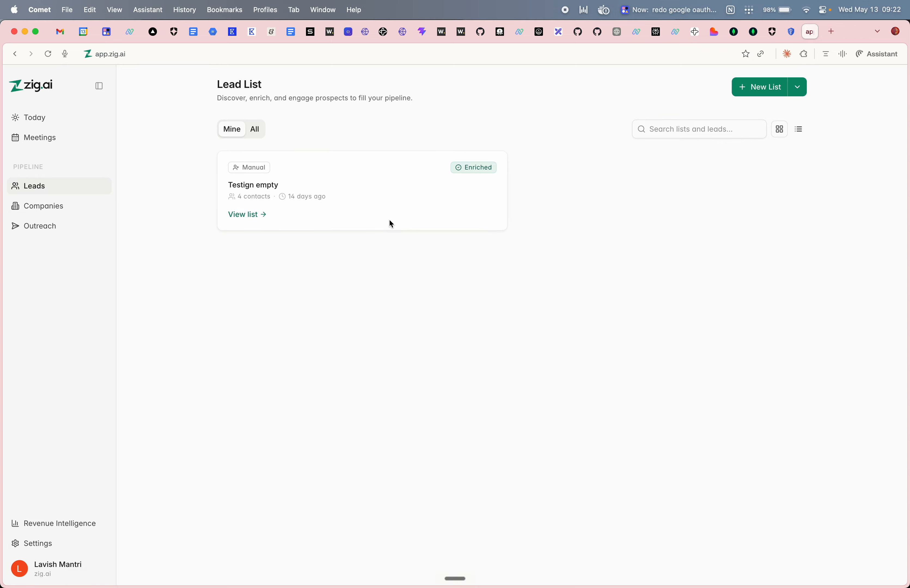
- In the Testign empty list, glance at the Founding Engineer lead, then open Lead UX Designer's notes
click(242, 215)
click(241, 214)
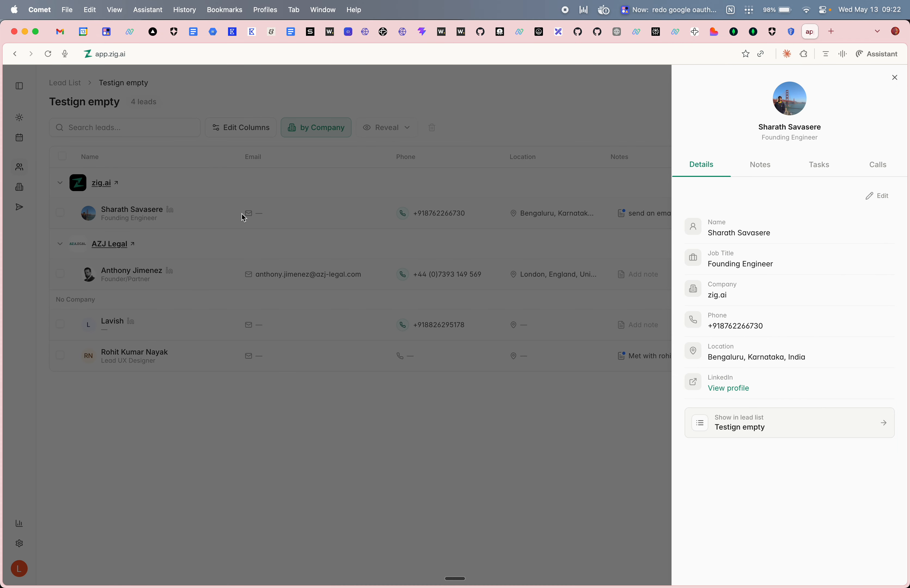
click(894, 77)
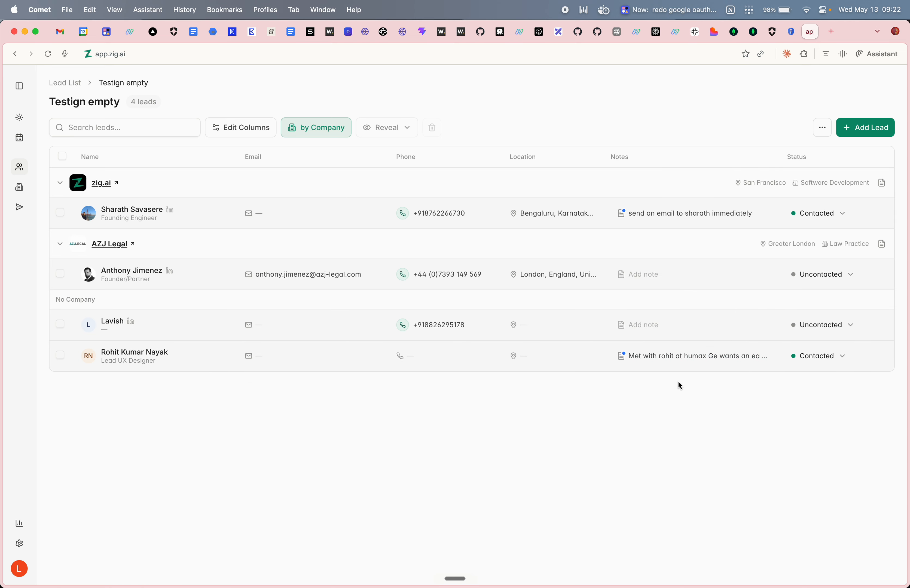
click(702, 357)
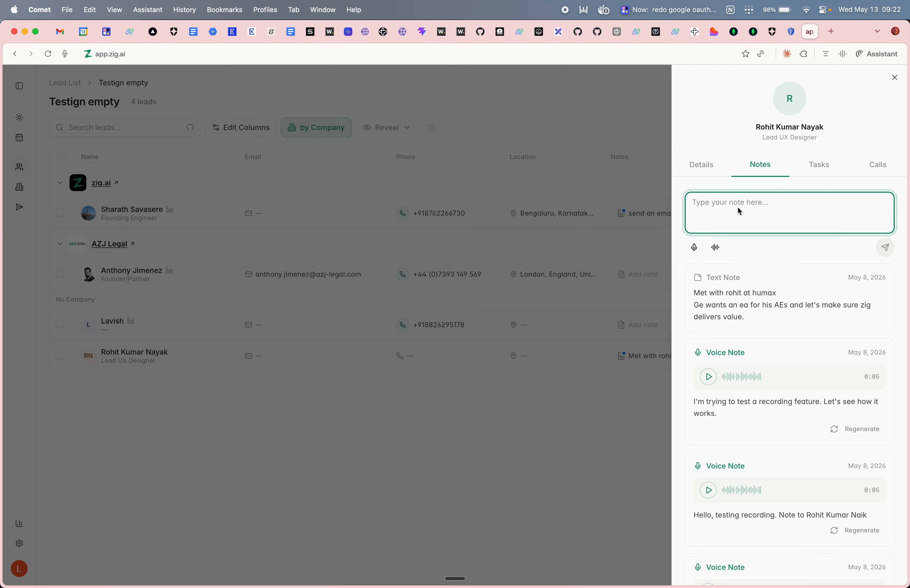
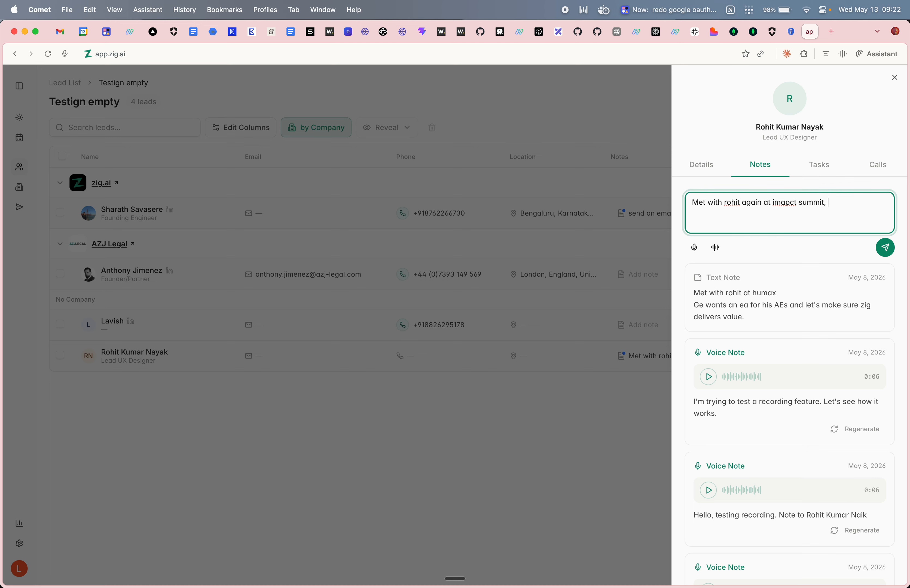
- Save a note about meeting the lead again at impact summit, correcting 'zi' to 'zig'
text(he is looking still for email about)
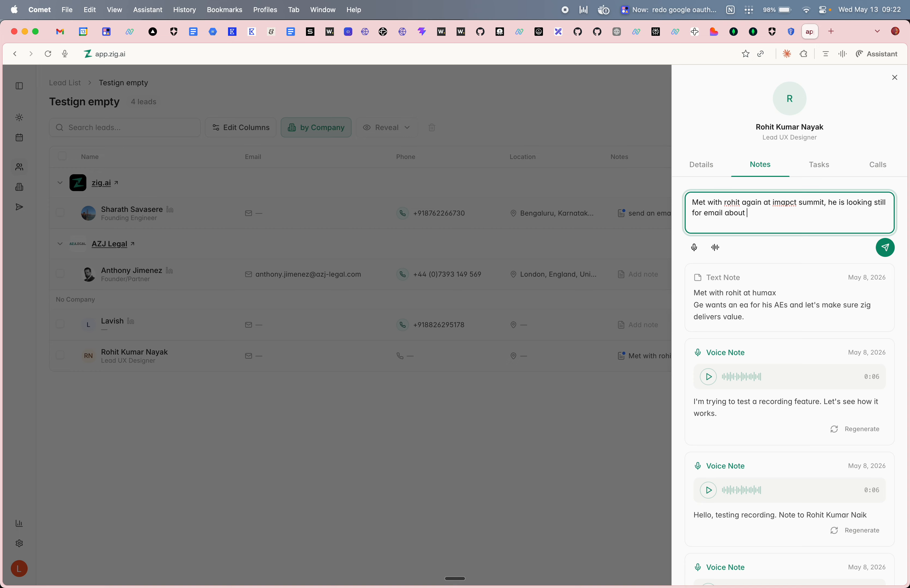
text( zi and what it does)
key(alt+Left)
key(alt+Left)
key(alt+Left)
key(Left)
text(g)
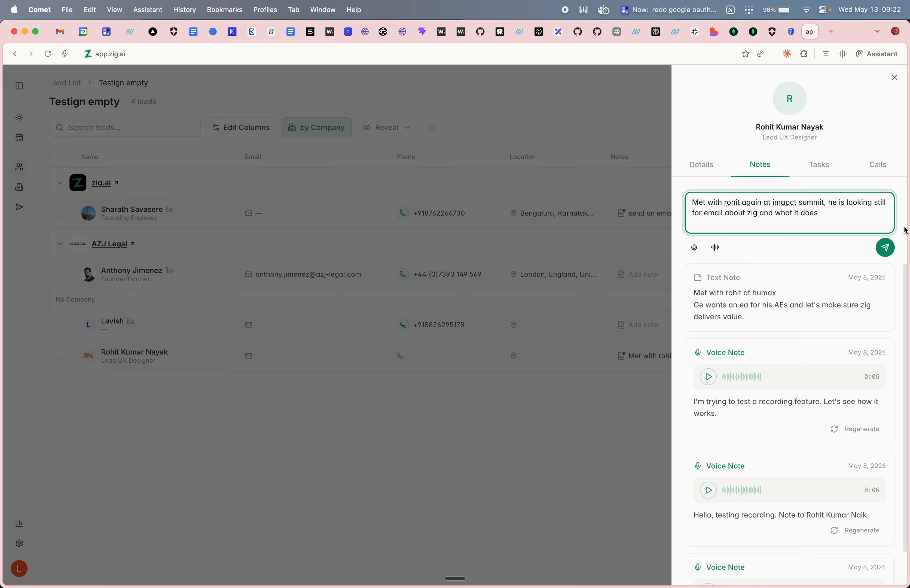
click(886, 248)
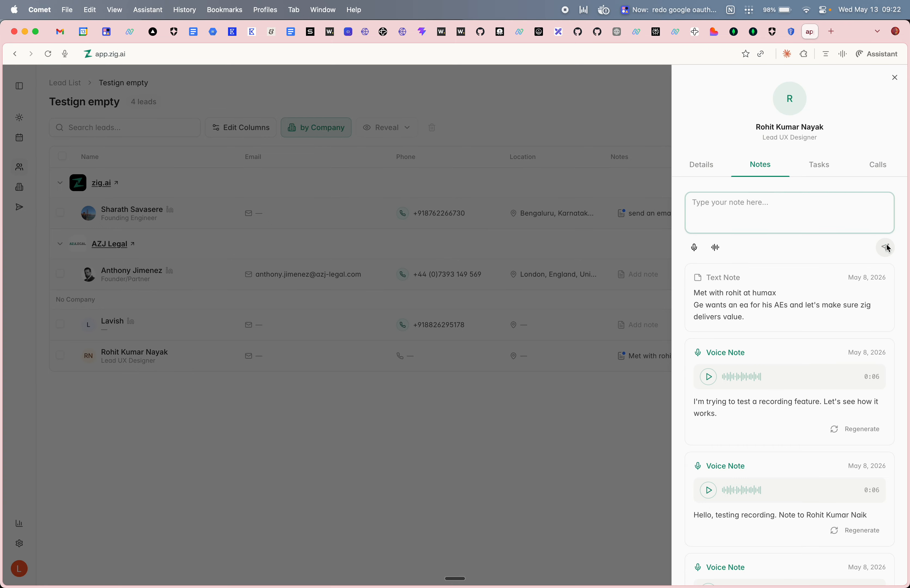
- Reload the page and reopen the lead's notes to see the May 13, 2026 note's follow-up
drag(693, 294, 837, 308)
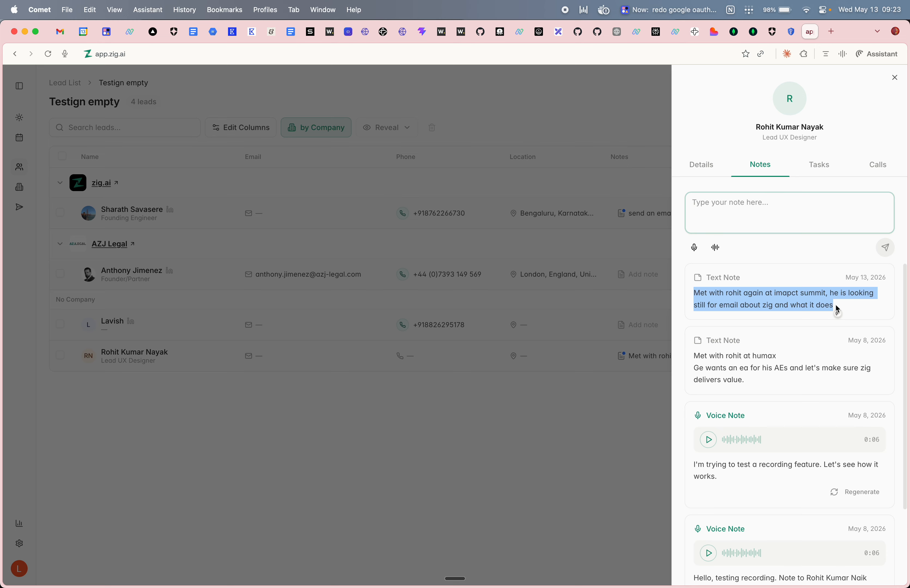
click(812, 253)
key(super+r)
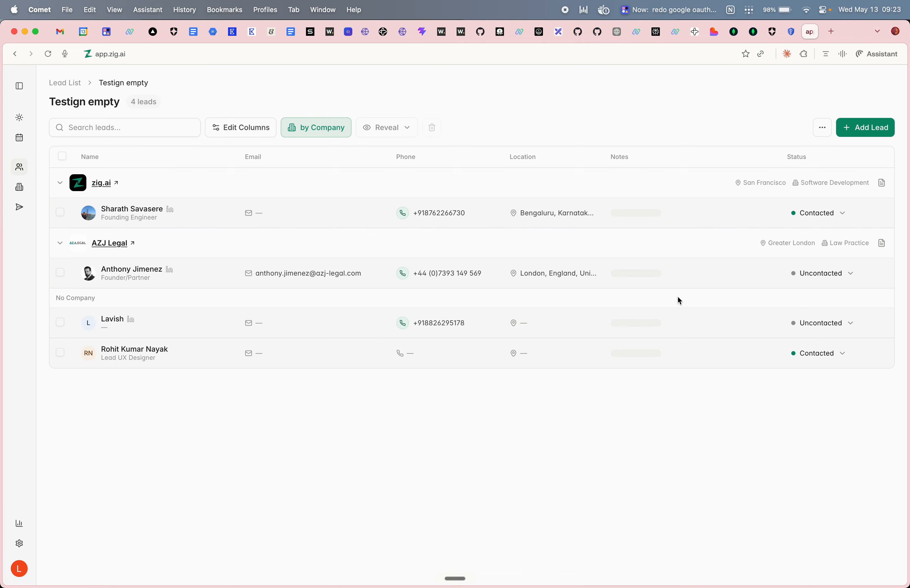
click(707, 361)
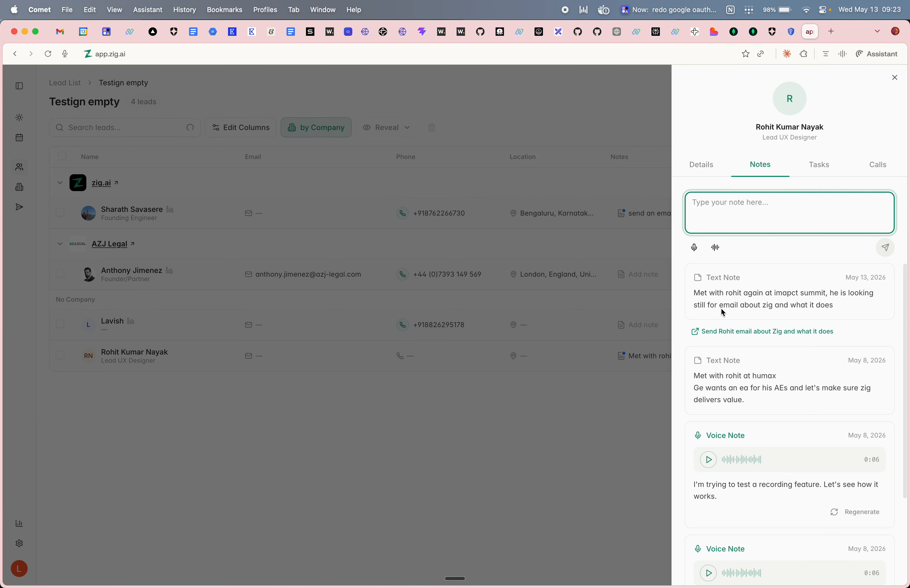
- Address the 'Zig — what it is and what it does' follow-up email to the lead's email address and save it as a draft
click(771, 331)
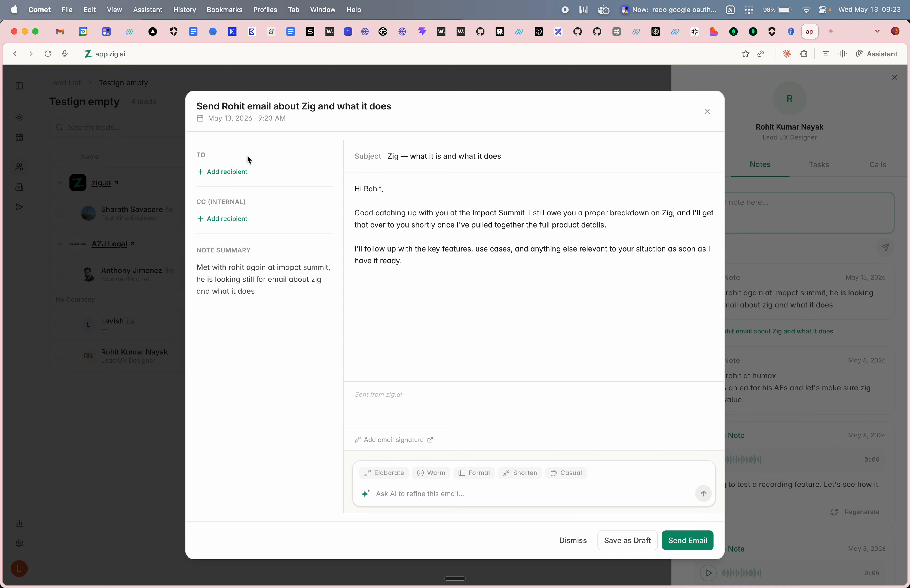
click(234, 173)
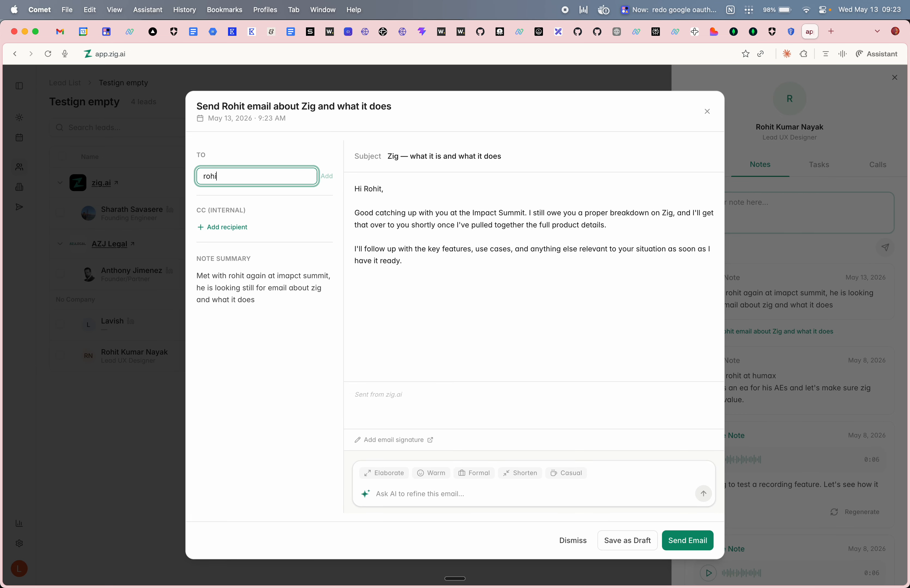
key(Return)
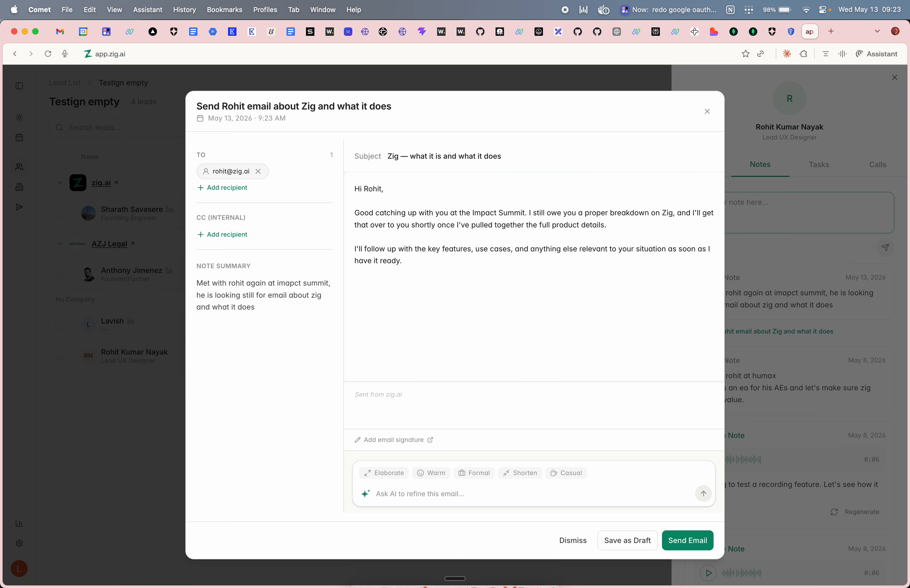
click(625, 540)
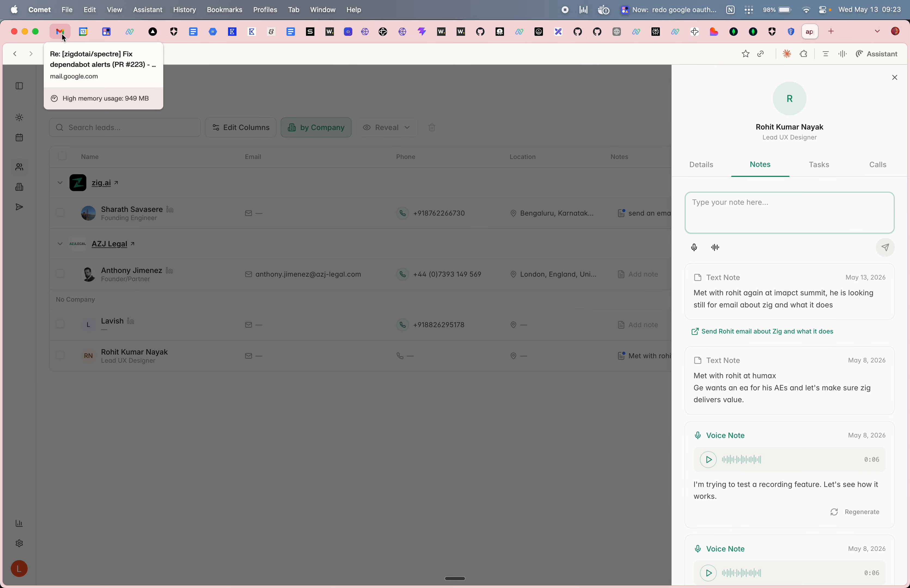
click(61, 32)
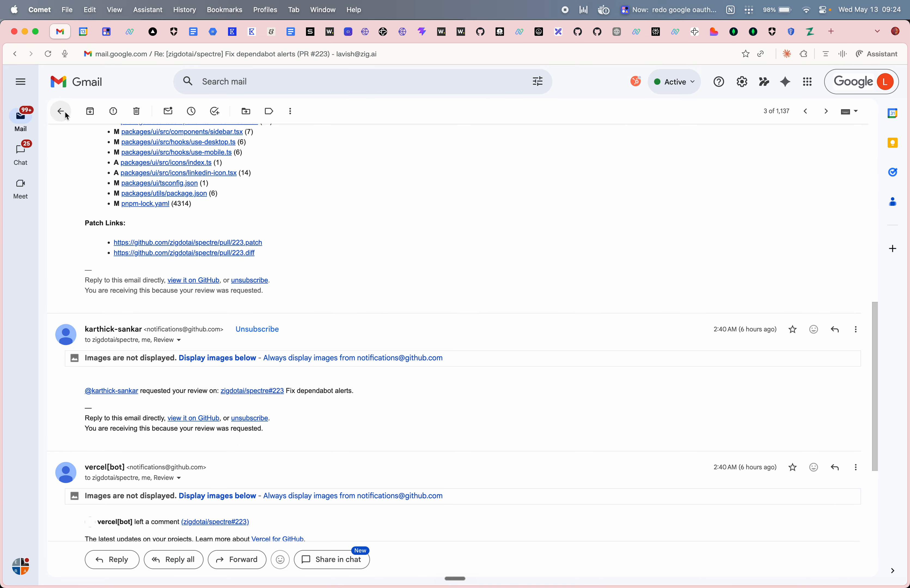
click(62, 113)
mouse_move(26, 127)
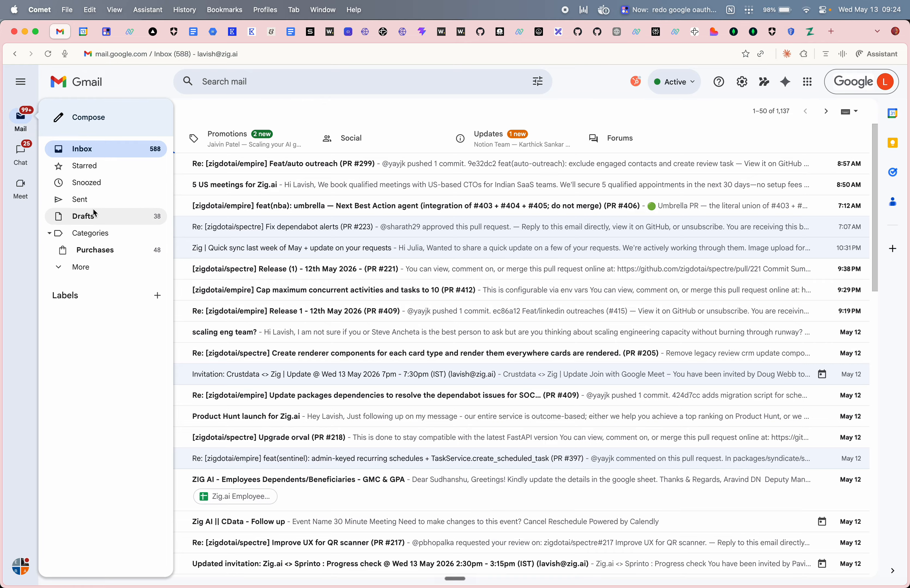
click(84, 216)
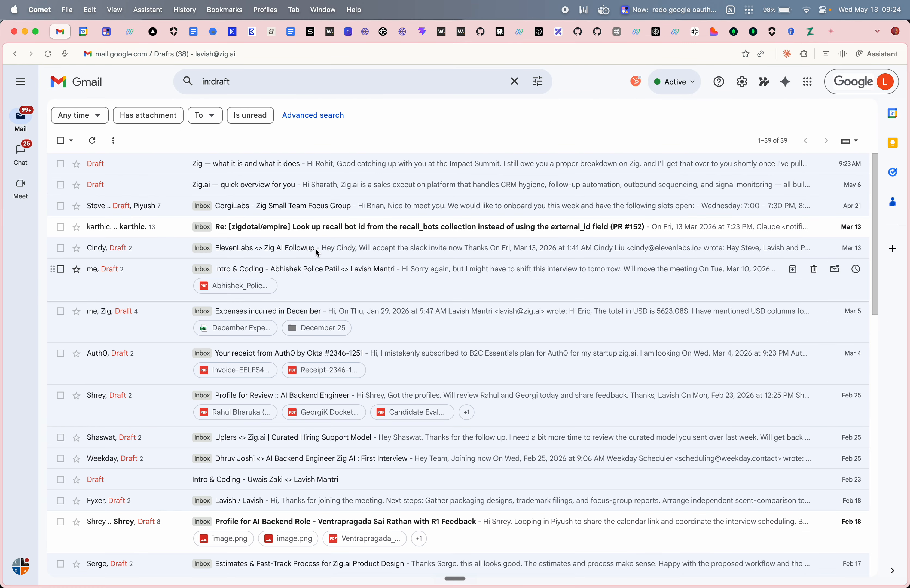
click(261, 170)
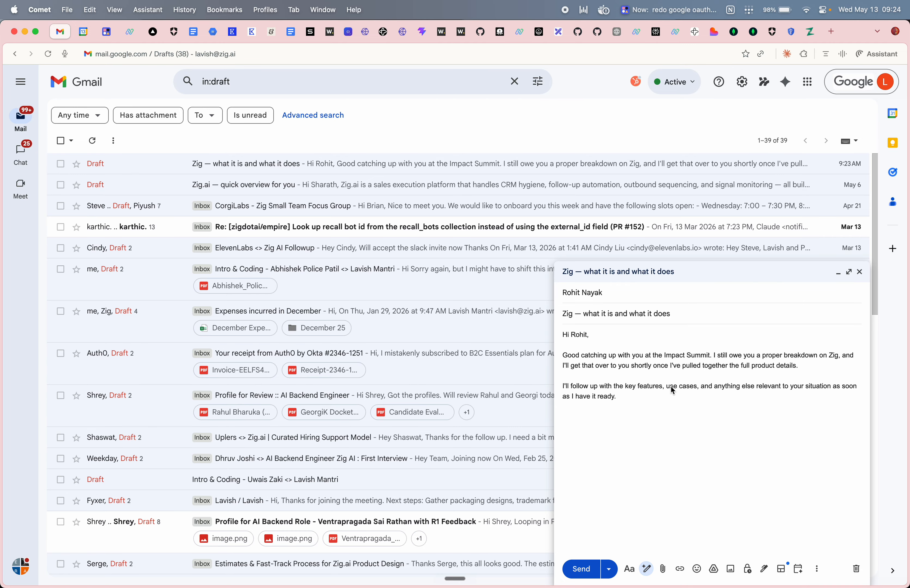
click(810, 32)
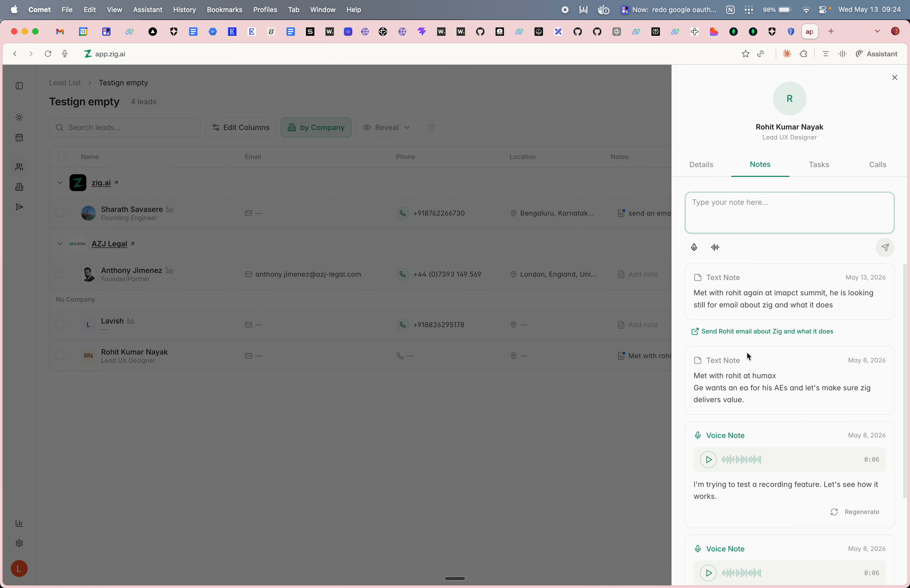
- Reopen the drafted 'Zig — what it is and what it does' email and send it
click(742, 334)
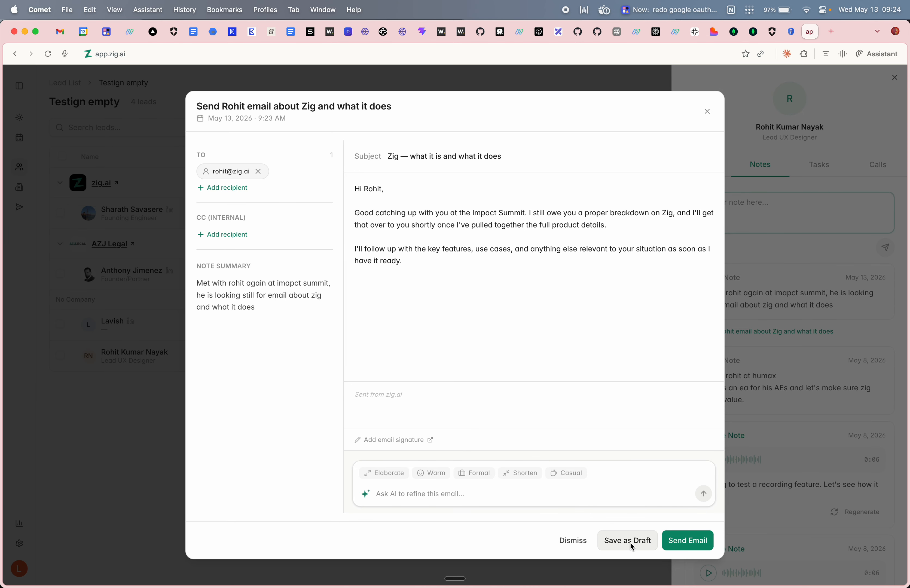
click(685, 543)
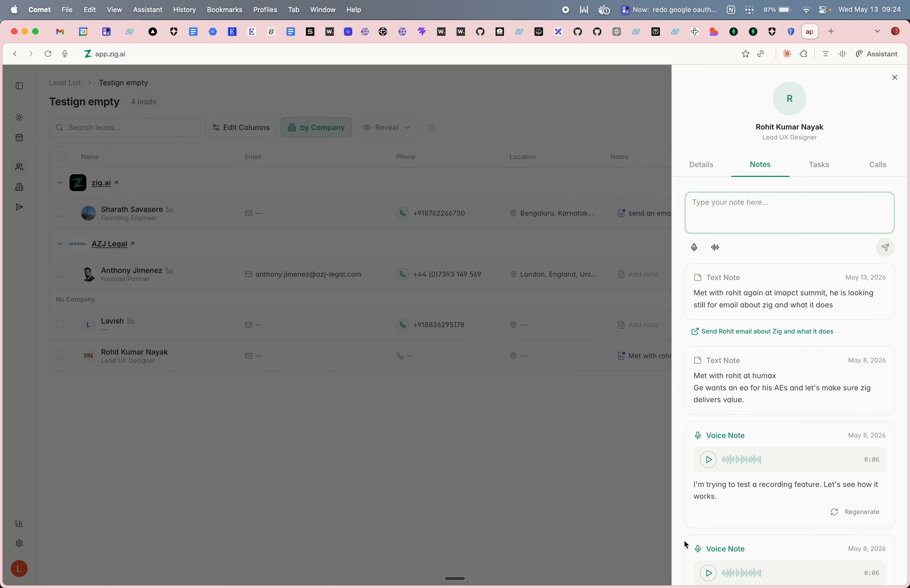
- In Gmail's Sent folder, open the 'Zig — what it is and what it does' email to confirm it went out
click(58, 30)
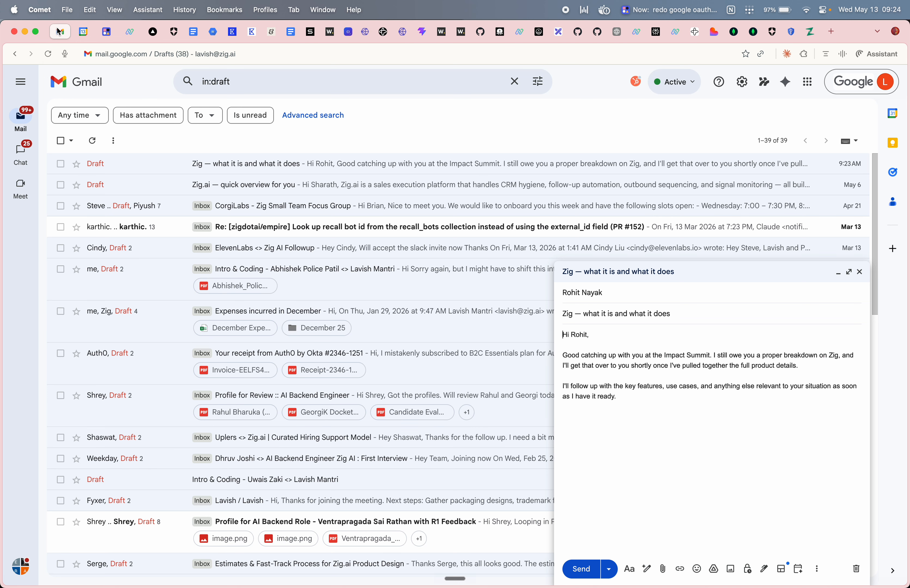
mouse_move(29, 118)
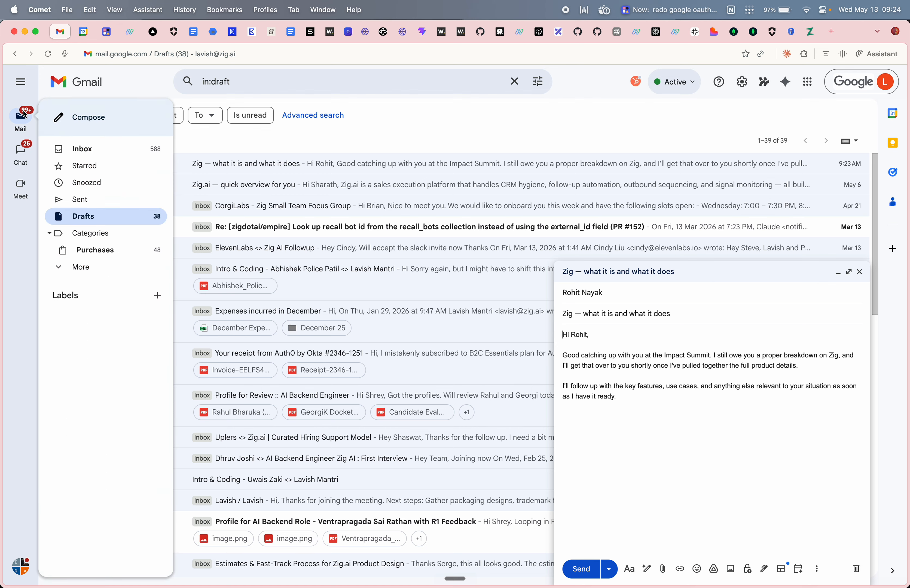
click(95, 198)
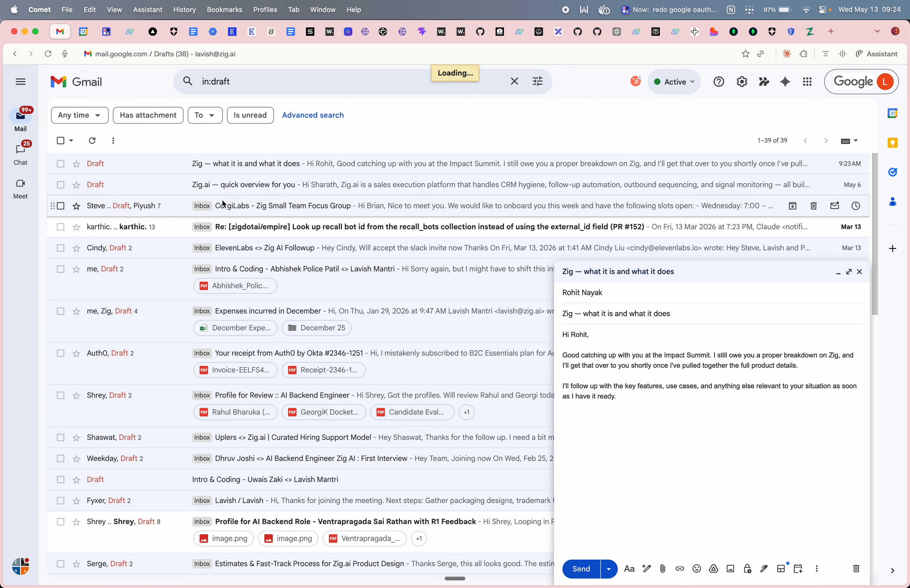
click(301, 166)
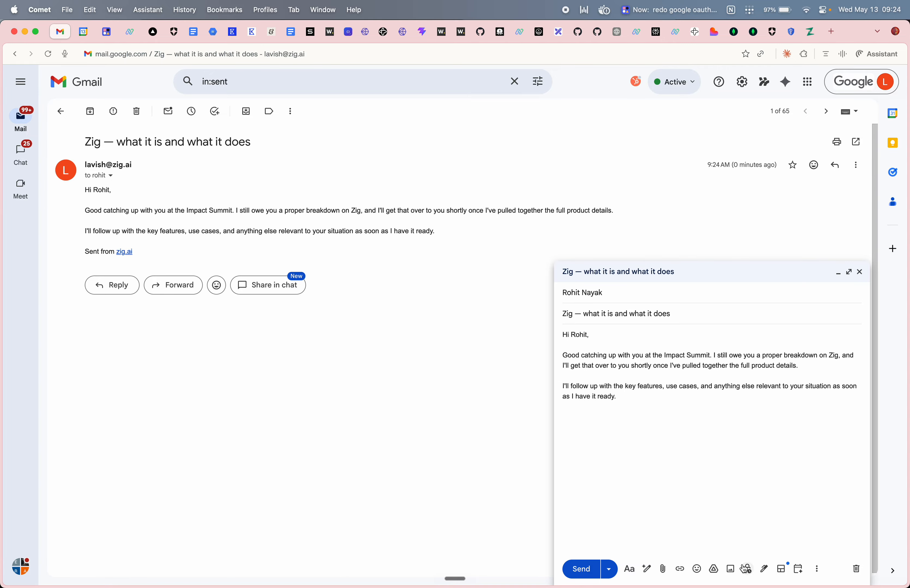
- Trash the leftover duplicate draft, then close the lead's detail panel in Zig.ai
click(856, 569)
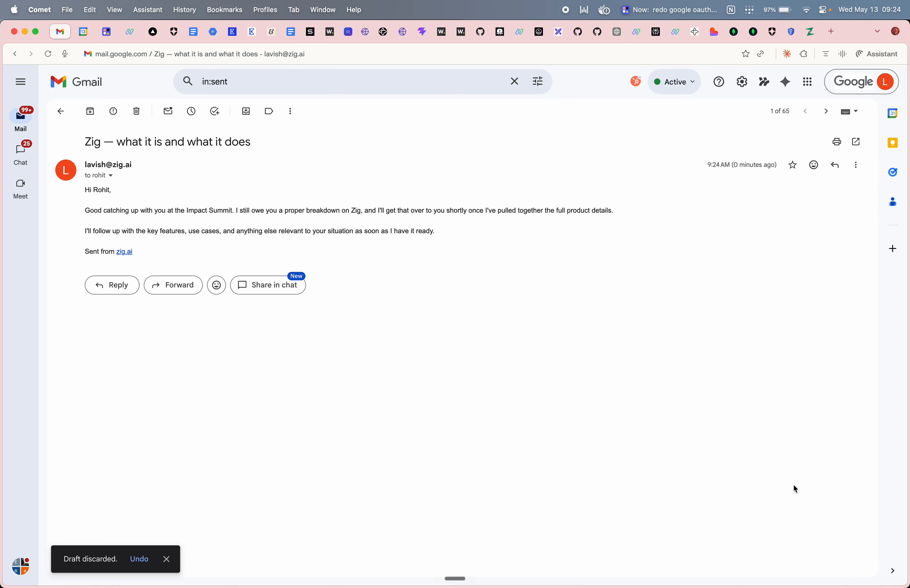
click(811, 32)
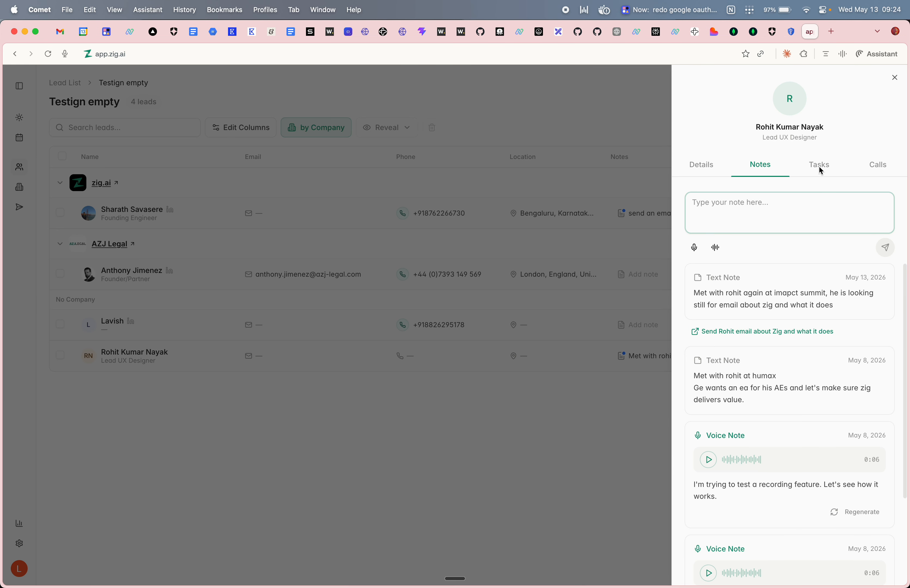
click(894, 78)
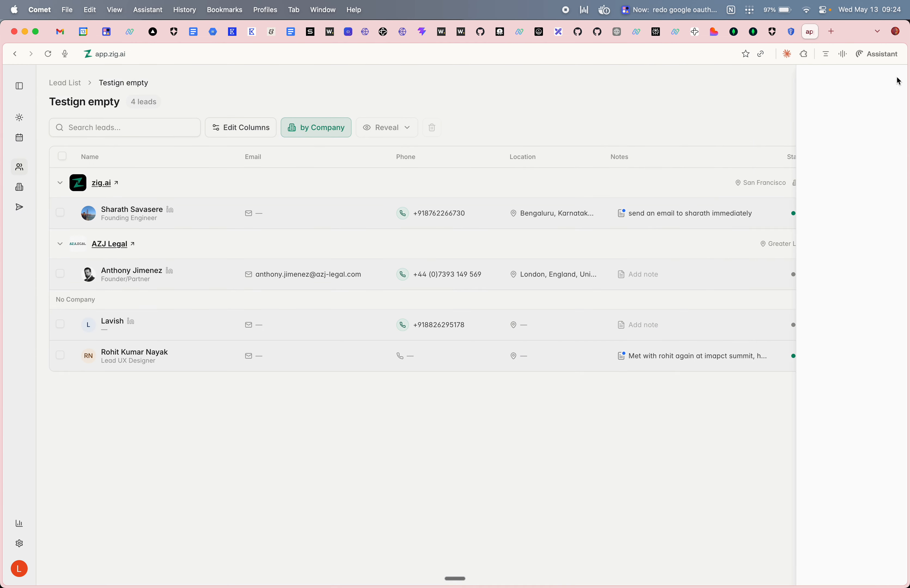